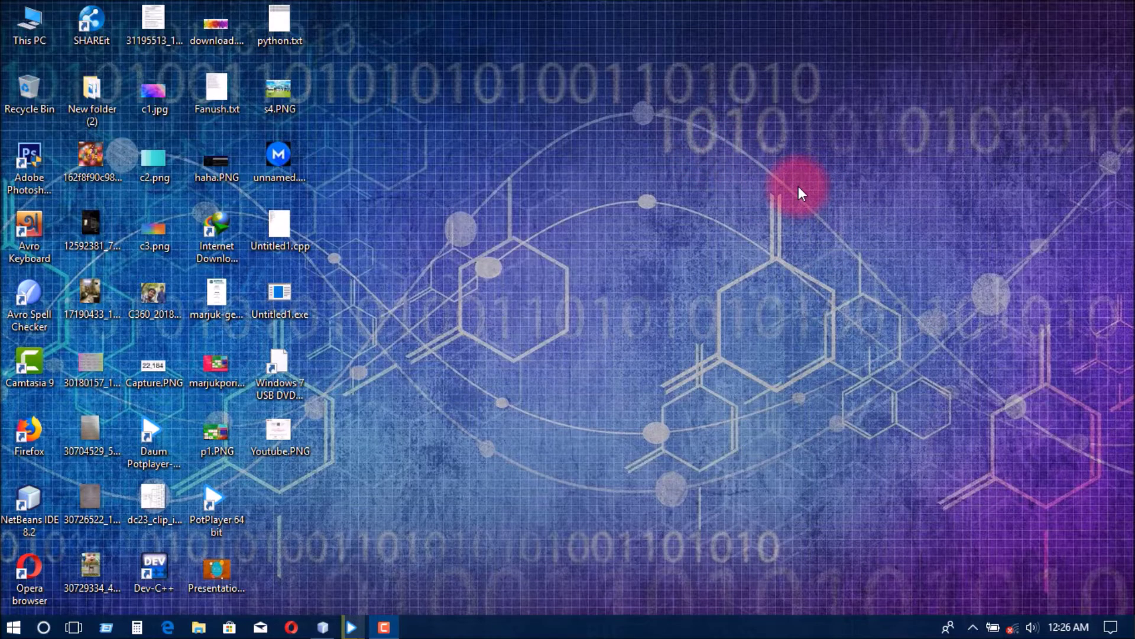
{"action": "left_click", "coordinate": [15, 628]}
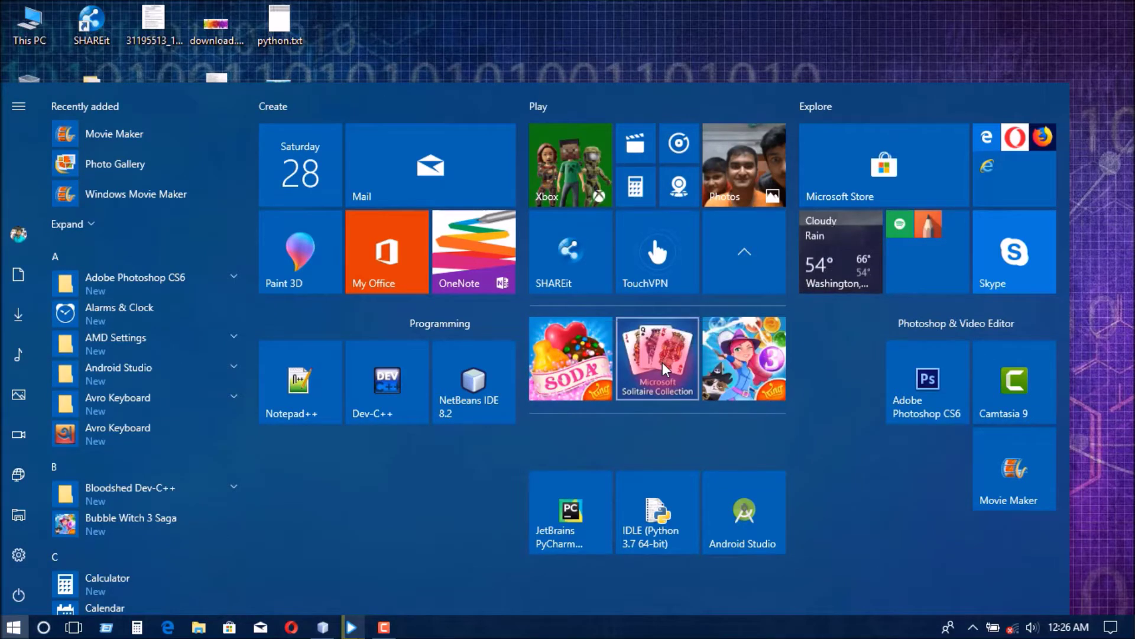
{"action": "left_click", "coordinate": [662, 362]}
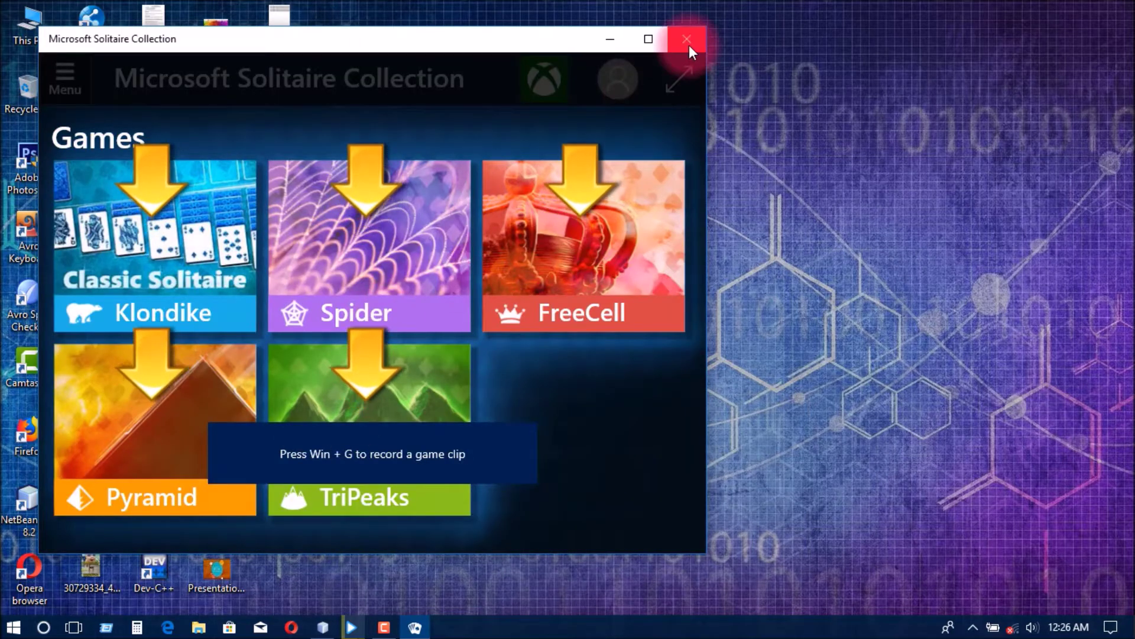
{"action": "left_click", "coordinate": [686, 43]}
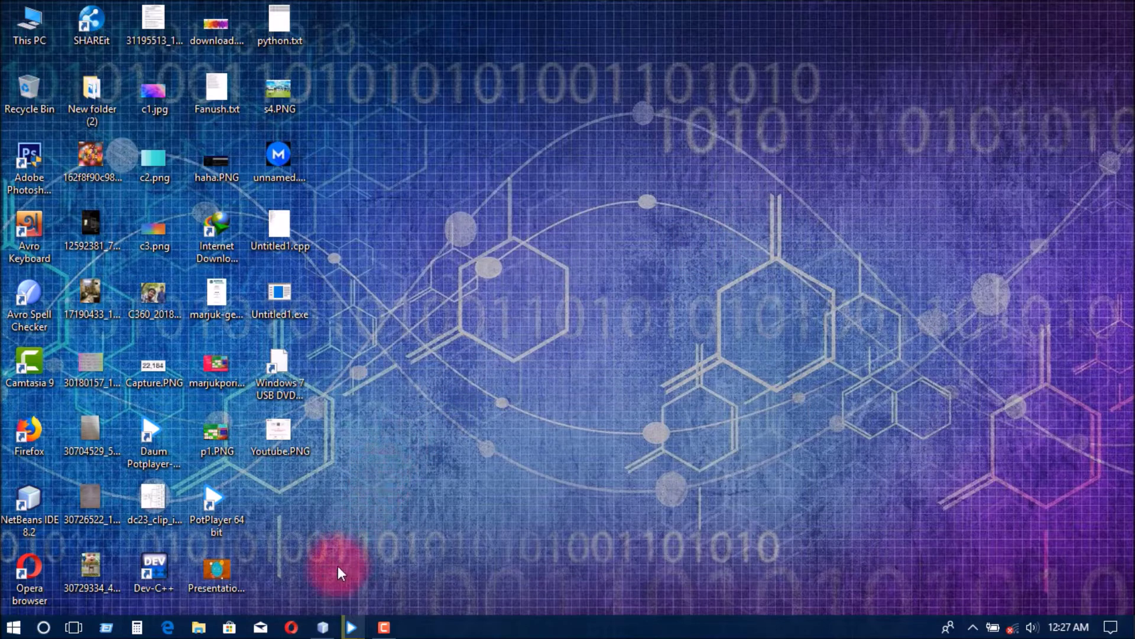
- Switch to NetBeans and examine the grid boxes of the Tic Tac Toe form and the project's source files
{"action": "left_click", "coordinate": [322, 627]}
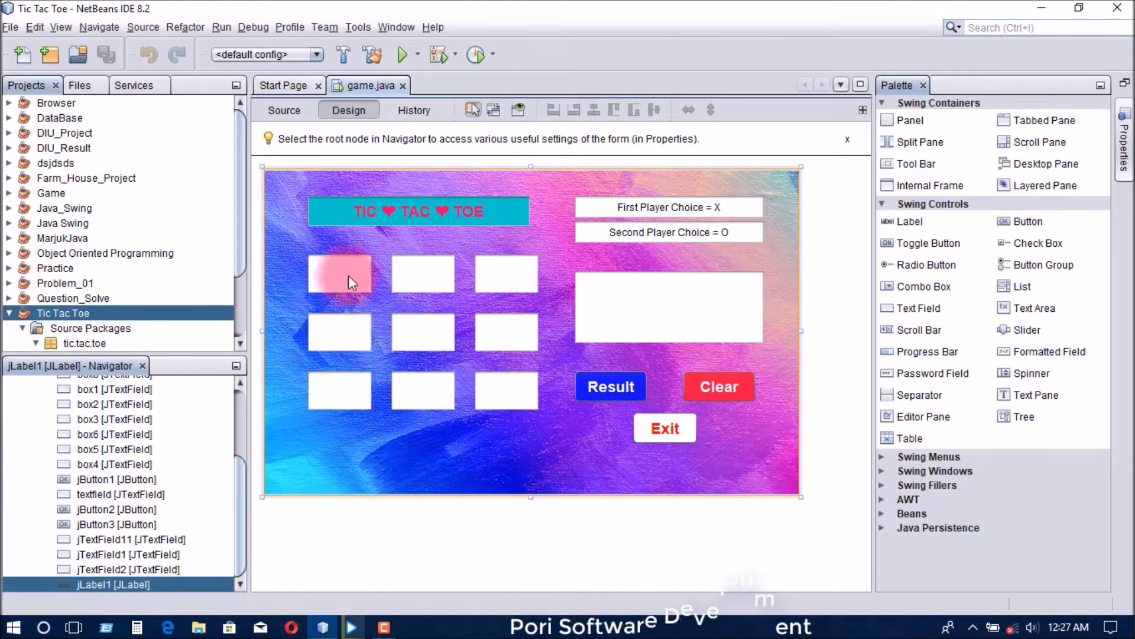
{"action": "left_click", "coordinate": [341, 330]}
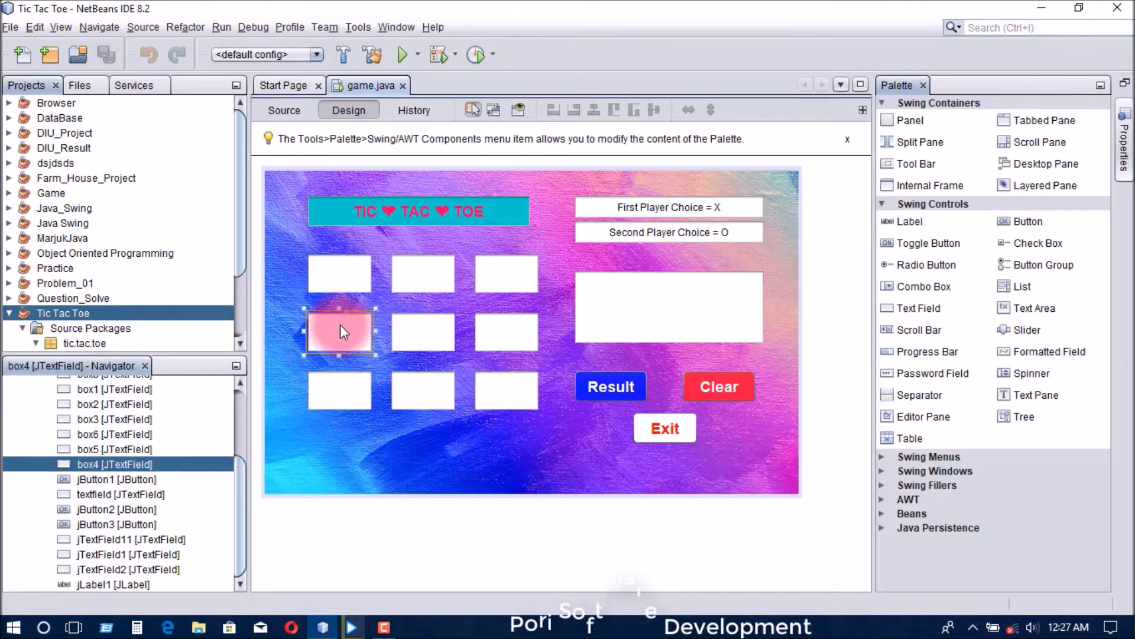
{"action": "left_click", "coordinate": [409, 322]}
{"action": "left_click", "coordinate": [428, 285]}
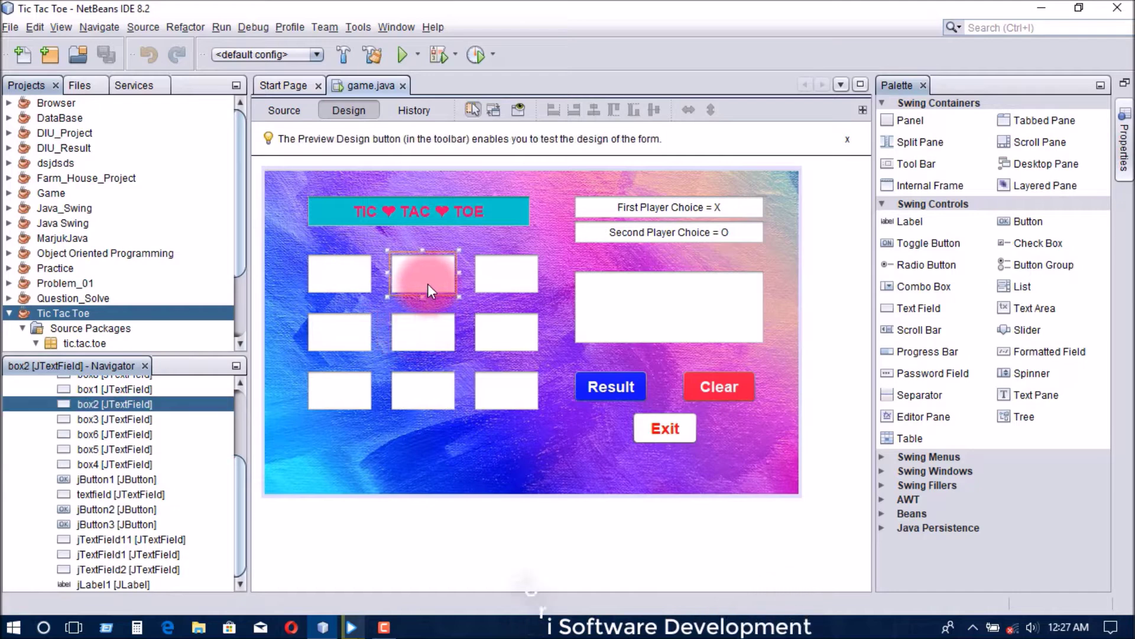
{"action": "left_click", "coordinate": [510, 271]}
{"action": "left_click", "coordinate": [505, 323]}
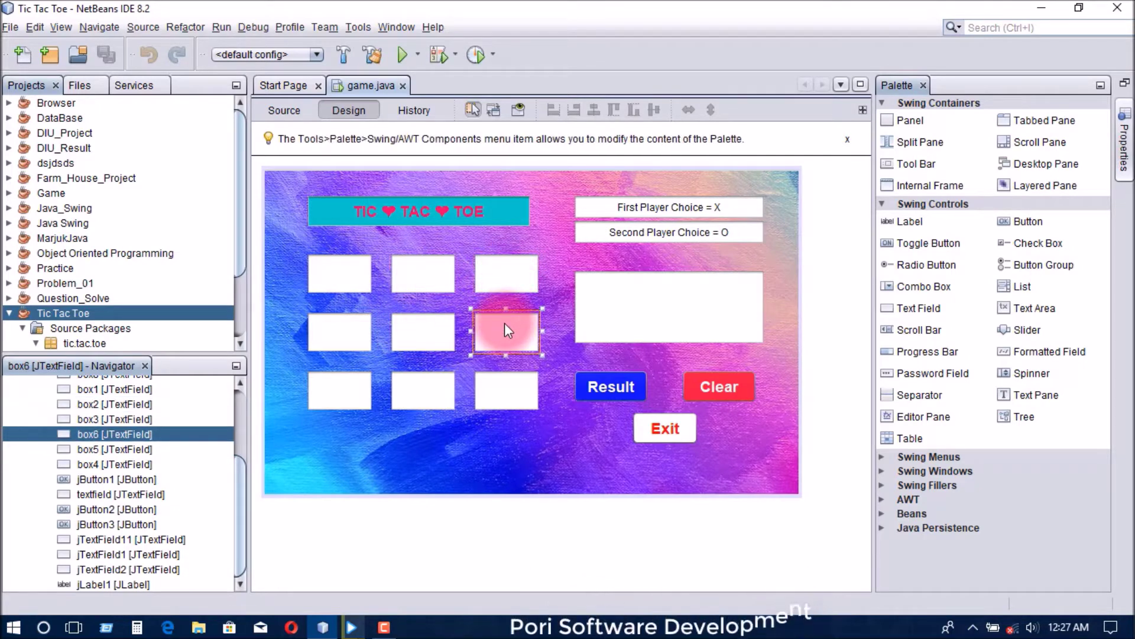
{"action": "left_click_drag", "start_coordinate": [243, 201], "coordinate": [246, 252]}
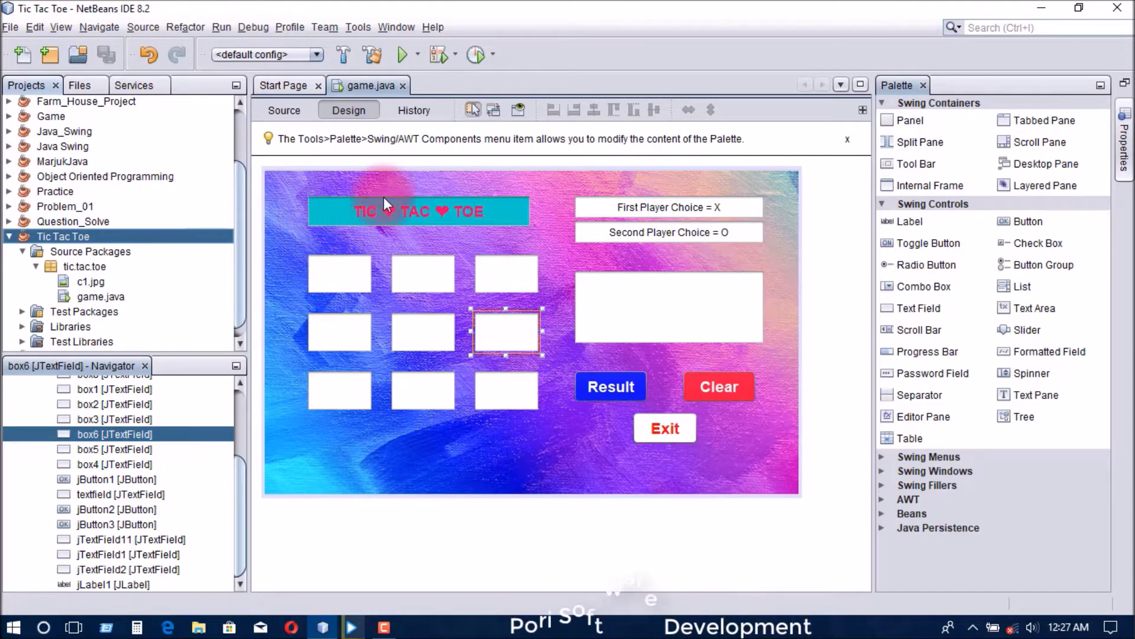
- Look through the source code of game.java, including the button handlers, and return to the form design
{"action": "left_click", "coordinate": [284, 109]}
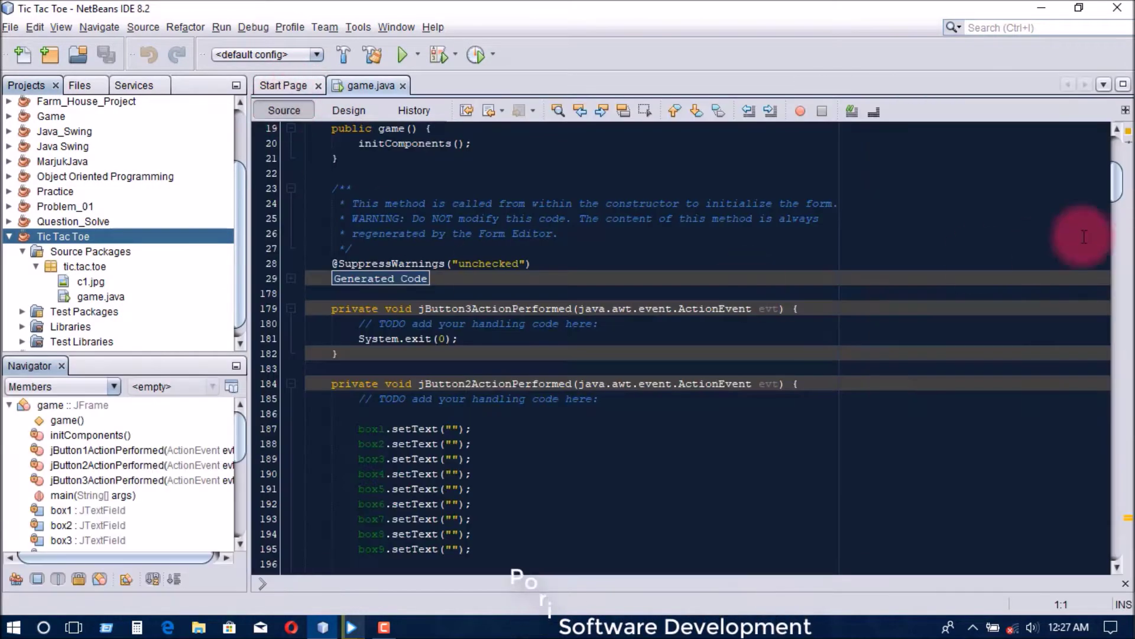
{"action": "left_click_drag", "start_coordinate": [1117, 178], "coordinate": [928, 210]}
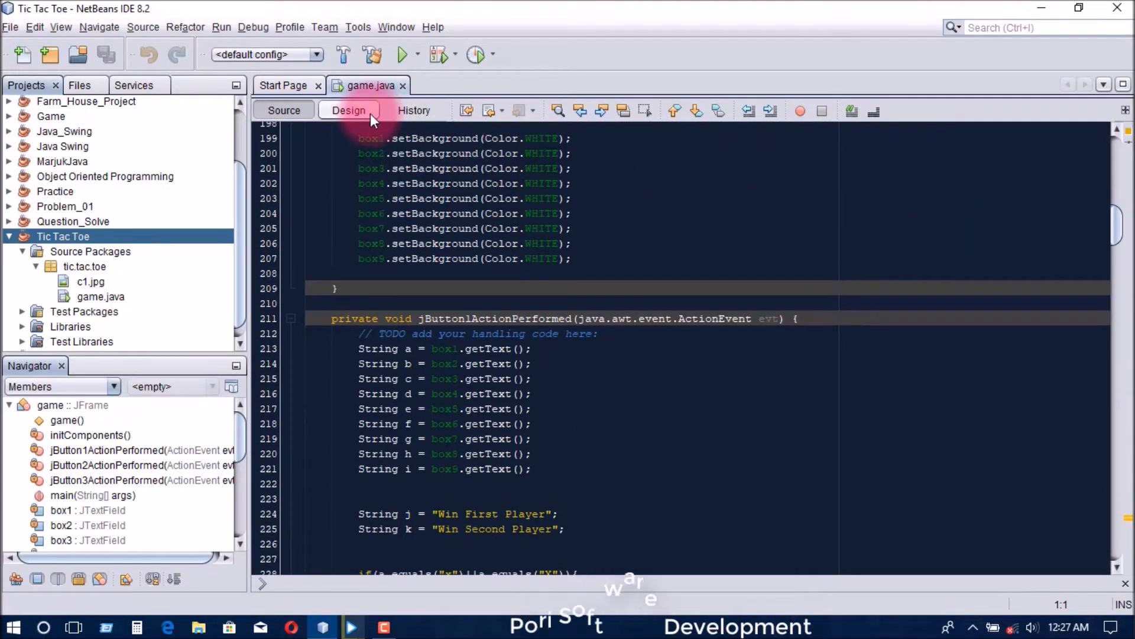
{"action": "left_click", "coordinate": [370, 111]}
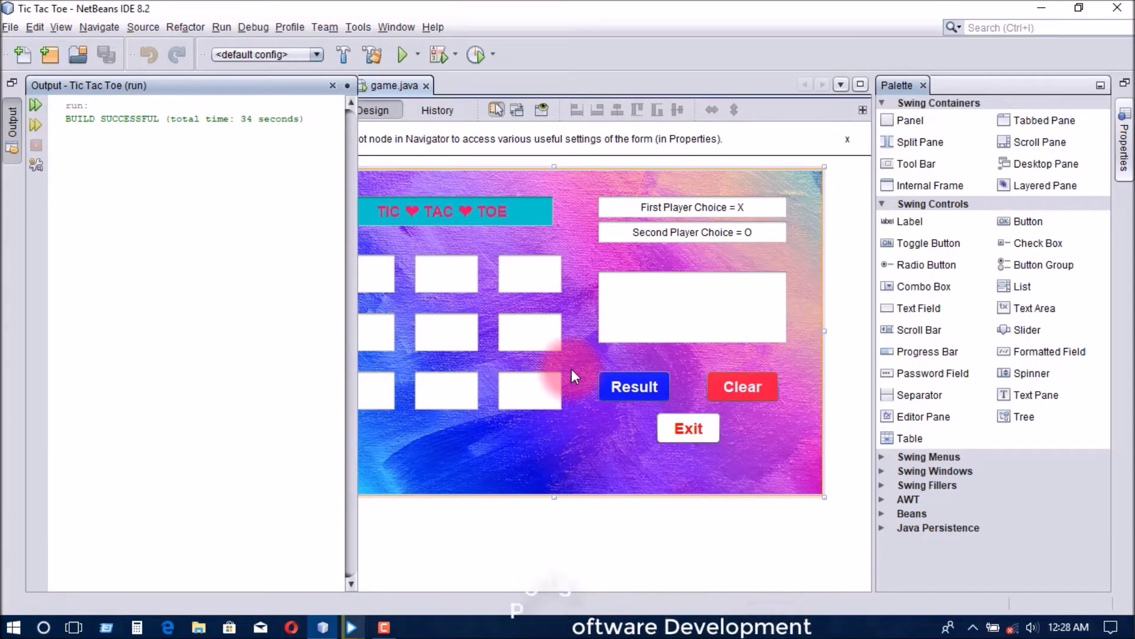
- Run the Tic Tac Toe project and enter x in the top-left, centre and bottom-right boxes, o in the top-middle and bottom-left boxes
{"action": "key", "text": "F6"}
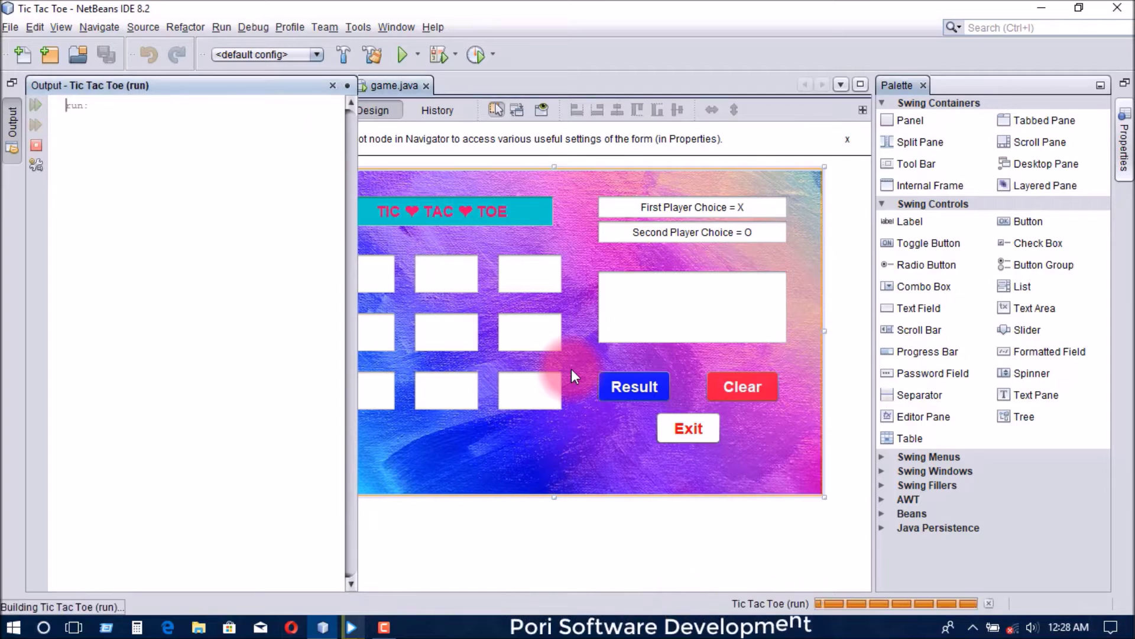
{"action": "left_click_drag", "start_coordinate": [220, 19], "coordinate": [541, 138]}
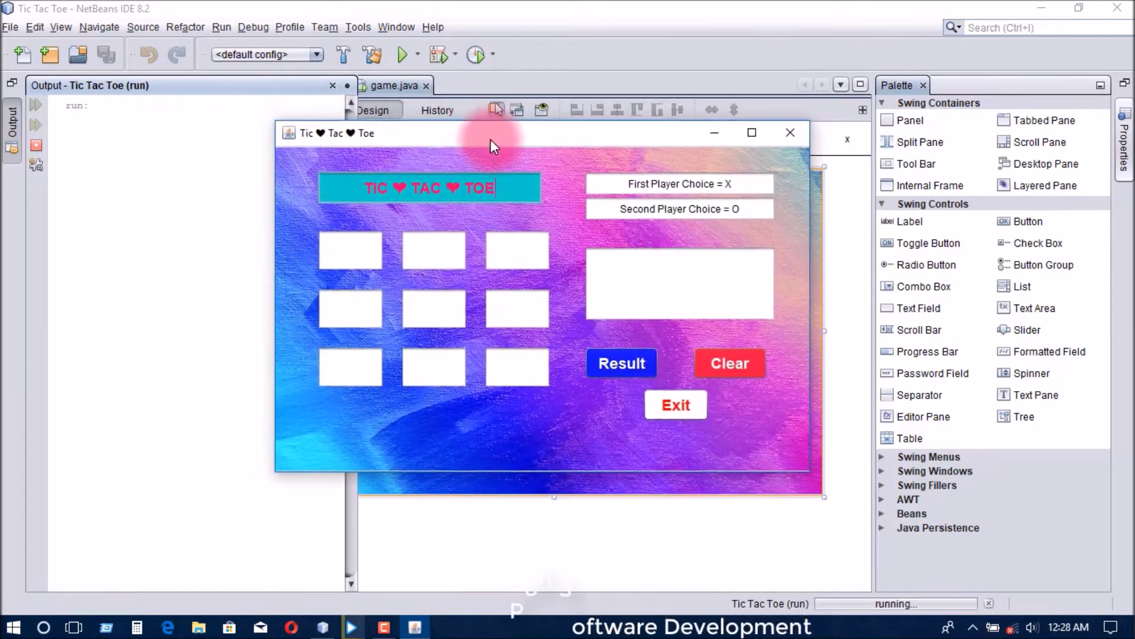
{"action": "left_click", "coordinate": [346, 255]}
{"action": "type", "text": "x"}
{"action": "left_click", "coordinate": [446, 255]}
{"action": "type", "text": "o"}
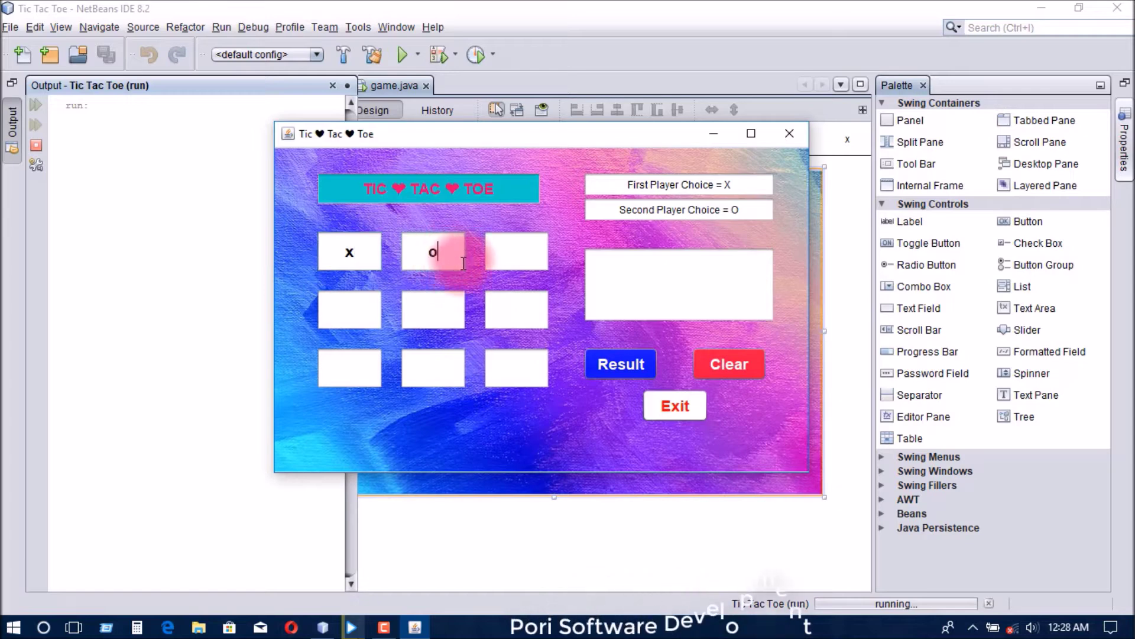
{"action": "left_click", "coordinate": [452, 312]}
{"action": "type", "text": "x"}
{"action": "left_click", "coordinate": [372, 367]}
{"action": "type", "text": "o"}
{"action": "left_click", "coordinate": [488, 374]}
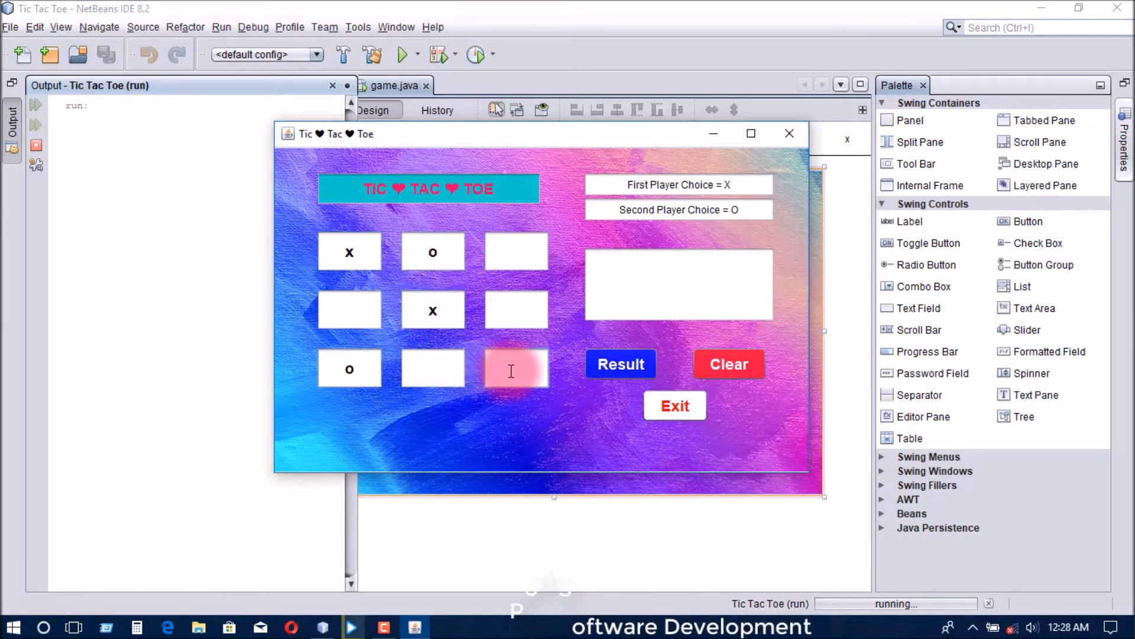
{"action": "type", "text": "x"}
- Enter o in the middle-right and bottom-middle boxes, x in the middle-left and top-right boxes, and show the game's result
{"action": "left_click", "coordinate": [515, 312]}
{"action": "type", "text": "o"}
{"action": "left_click", "coordinate": [357, 310]}
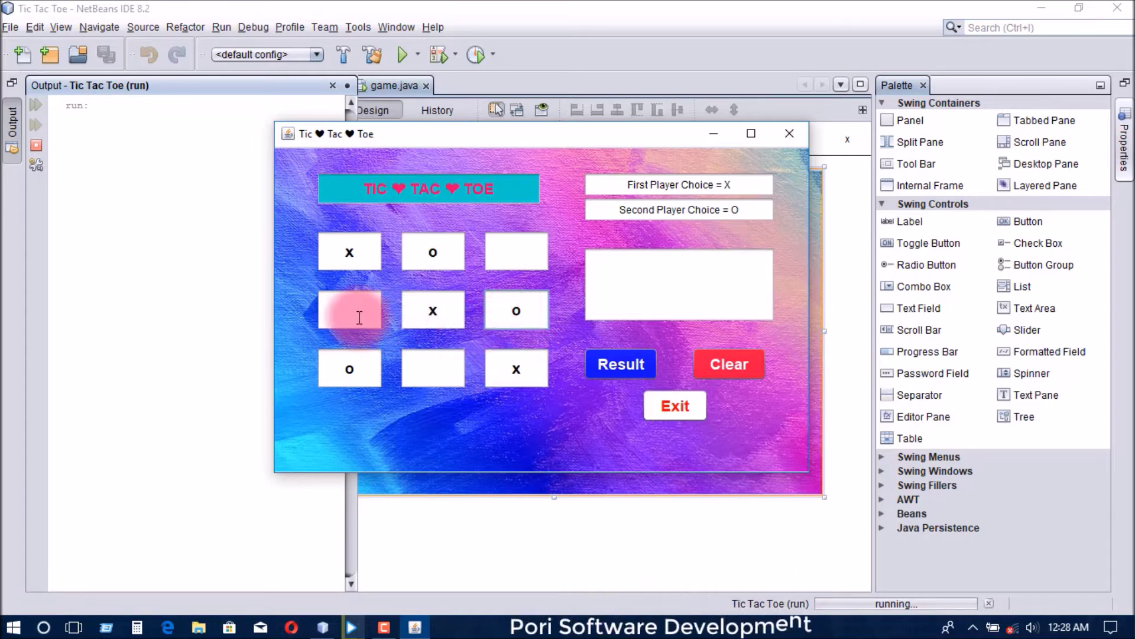
{"action": "type", "text": "x"}
{"action": "left_click", "coordinate": [423, 351]}
{"action": "type", "text": "o"}
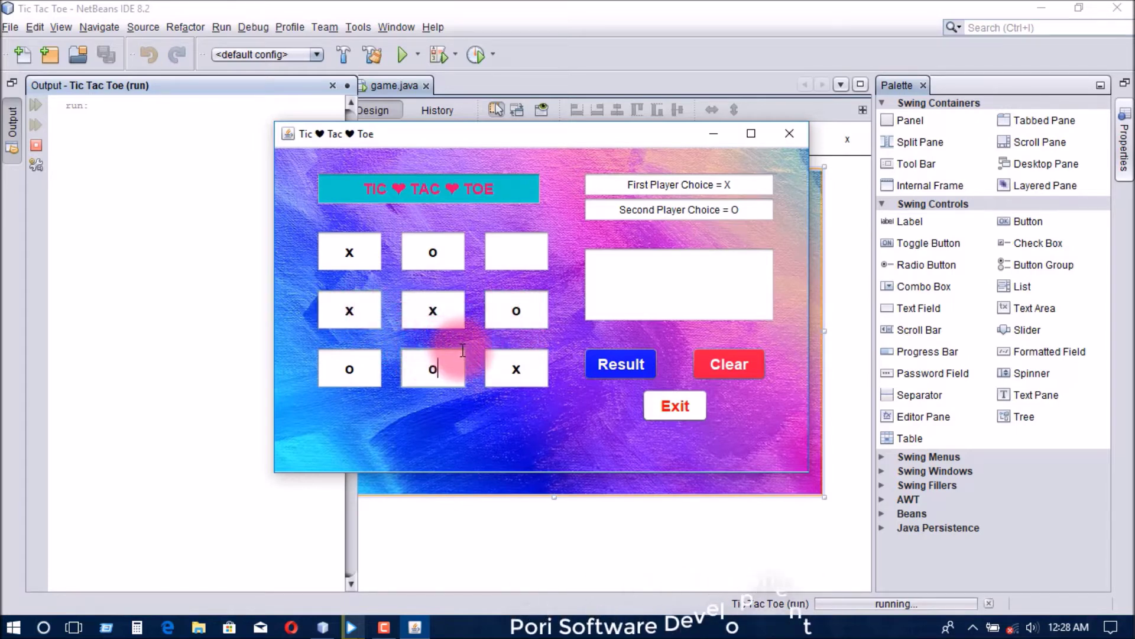
{"action": "left_click", "coordinate": [518, 251]}
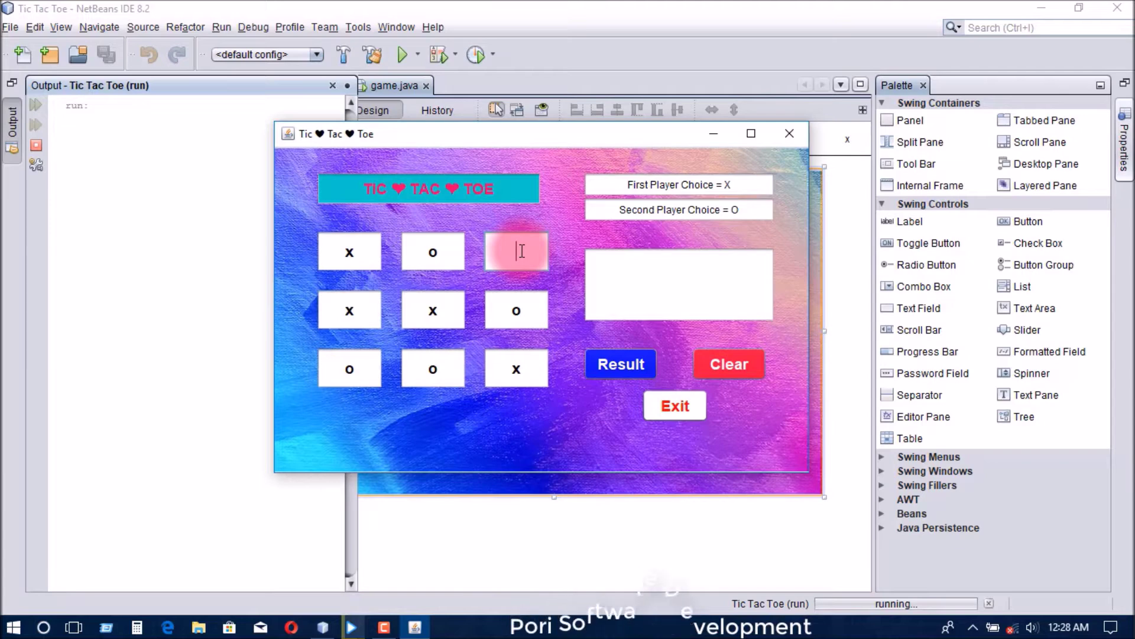
{"action": "type", "text": "x"}
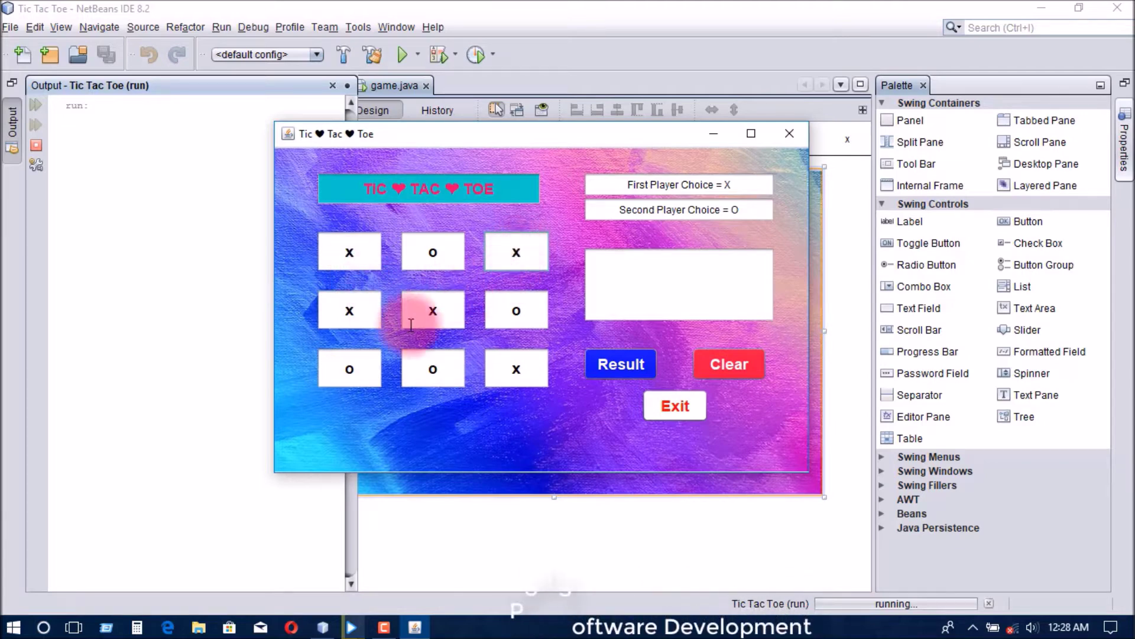
{"action": "left_click", "coordinate": [593, 365]}
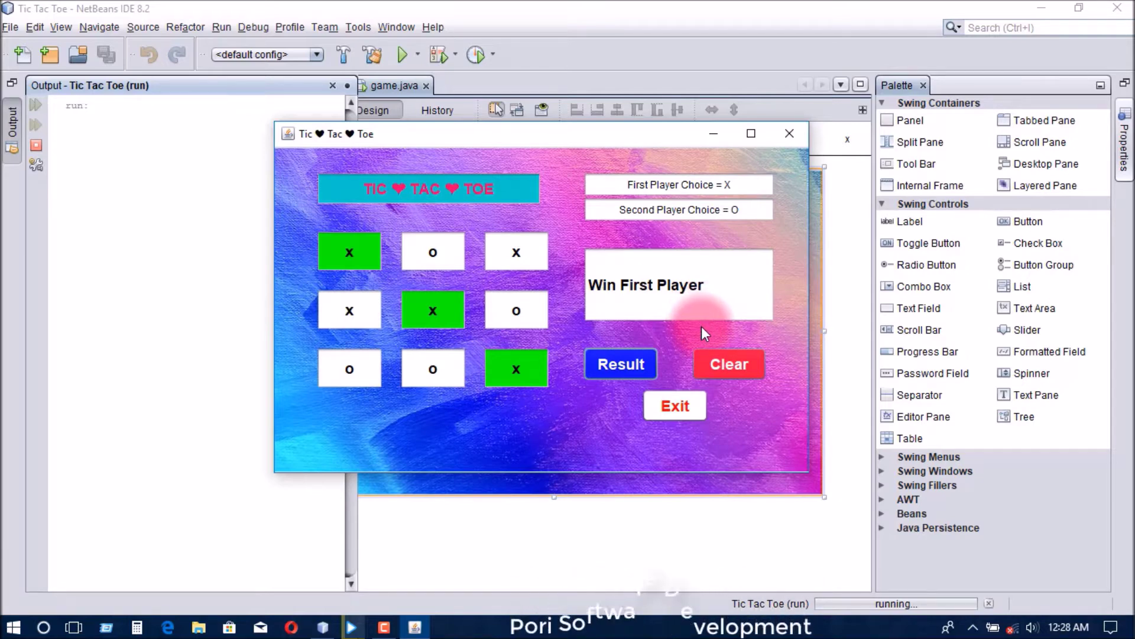
- Clear the finished Tic Tac Toe board and exit the running game
{"action": "left_click", "coordinate": [729, 363]}
{"action": "left_click", "coordinate": [683, 410]}
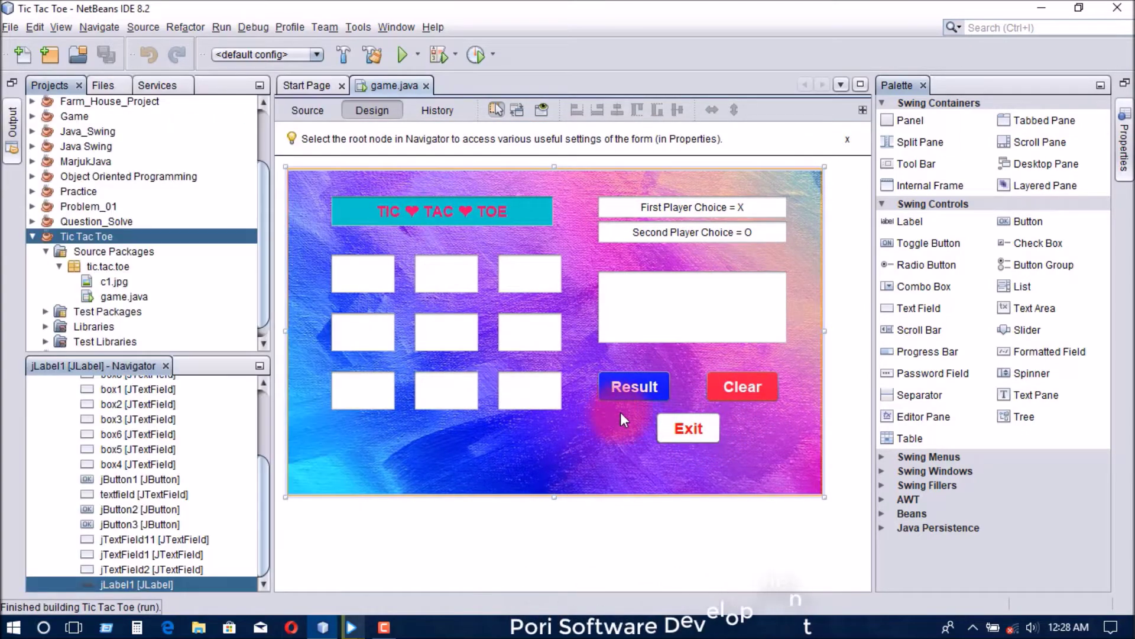
- Run the Tic Tac Toe project again to view the game window, and close it along with any remaining run
{"action": "key", "text": "F6"}
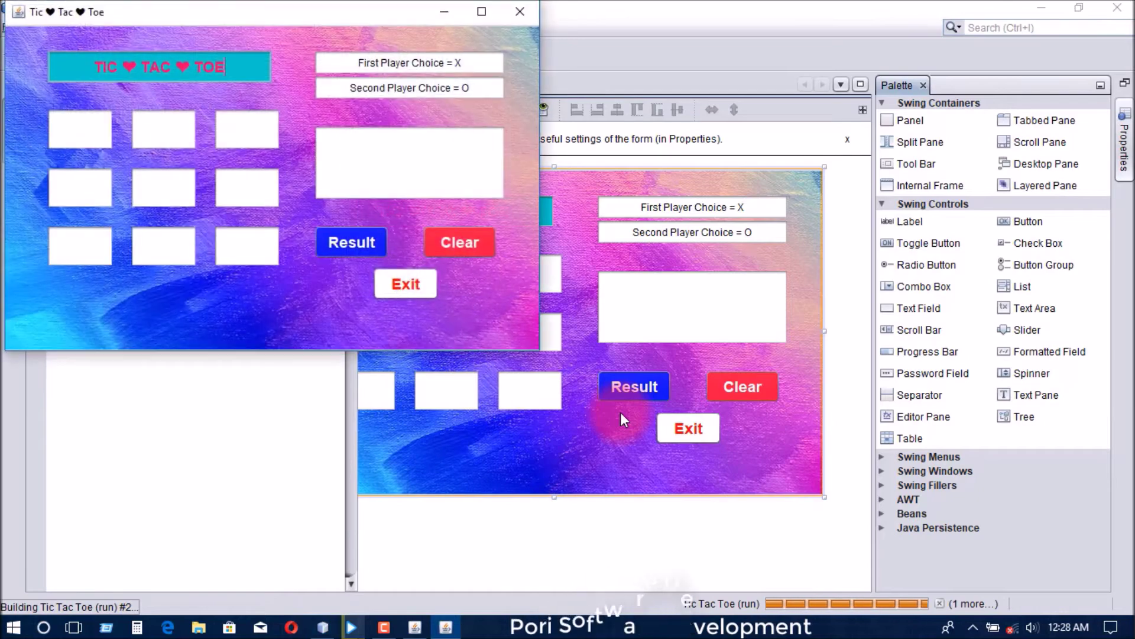
{"action": "left_click_drag", "start_coordinate": [316, 19], "coordinate": [474, 87]}
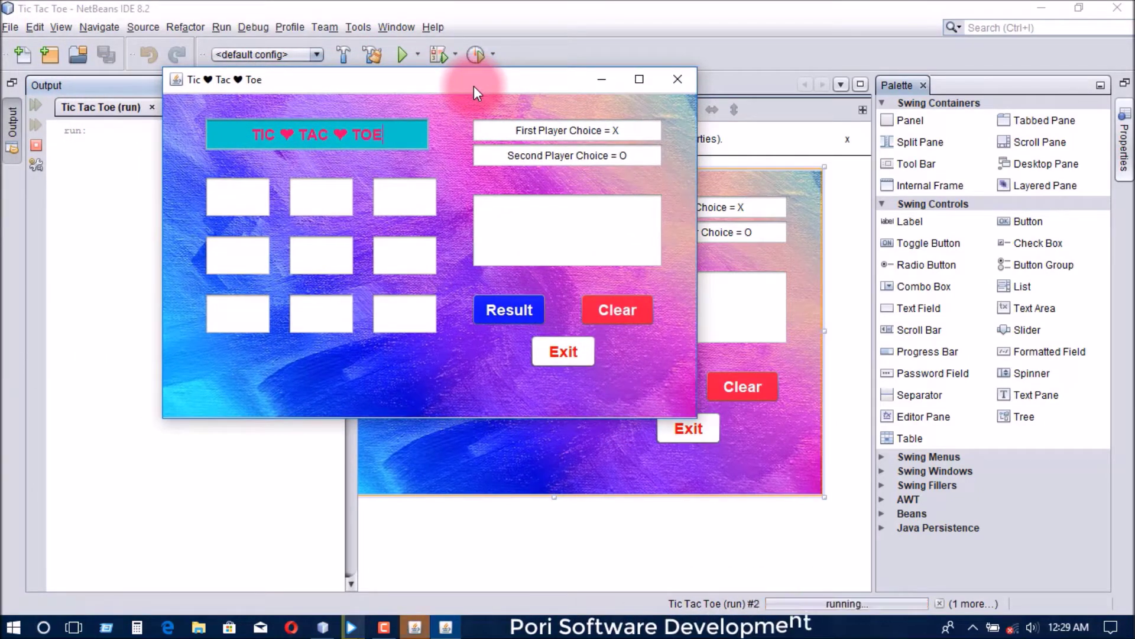
{"action": "left_click", "coordinate": [687, 77]}
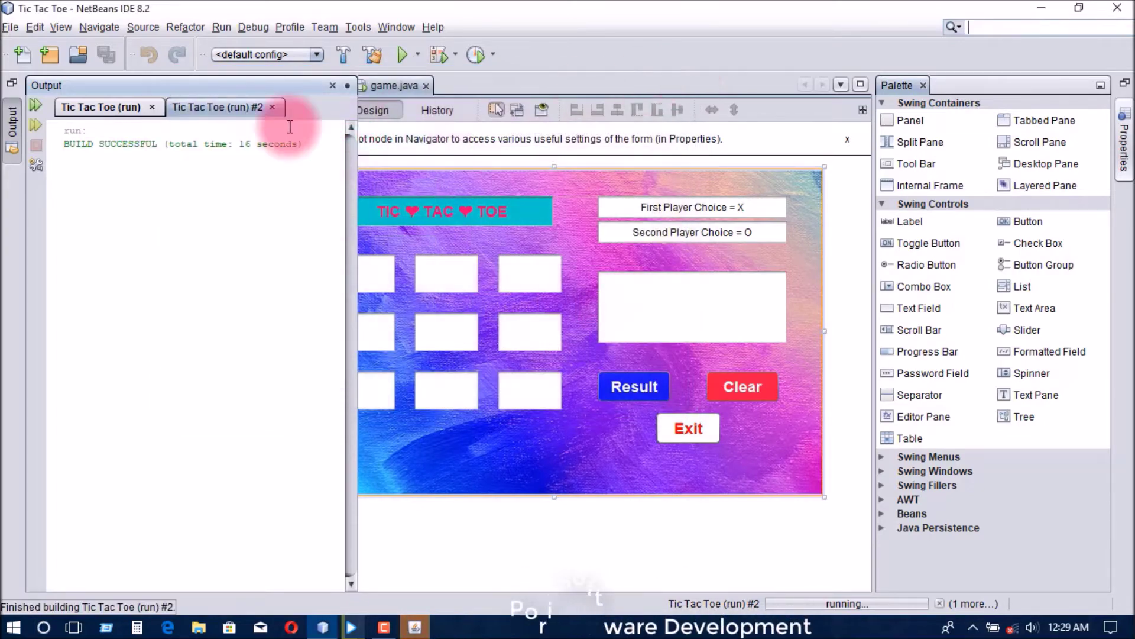
{"action": "left_click", "coordinate": [107, 109]}
{"action": "left_click", "coordinate": [42, 146]}
{"action": "left_click", "coordinate": [571, 186]}
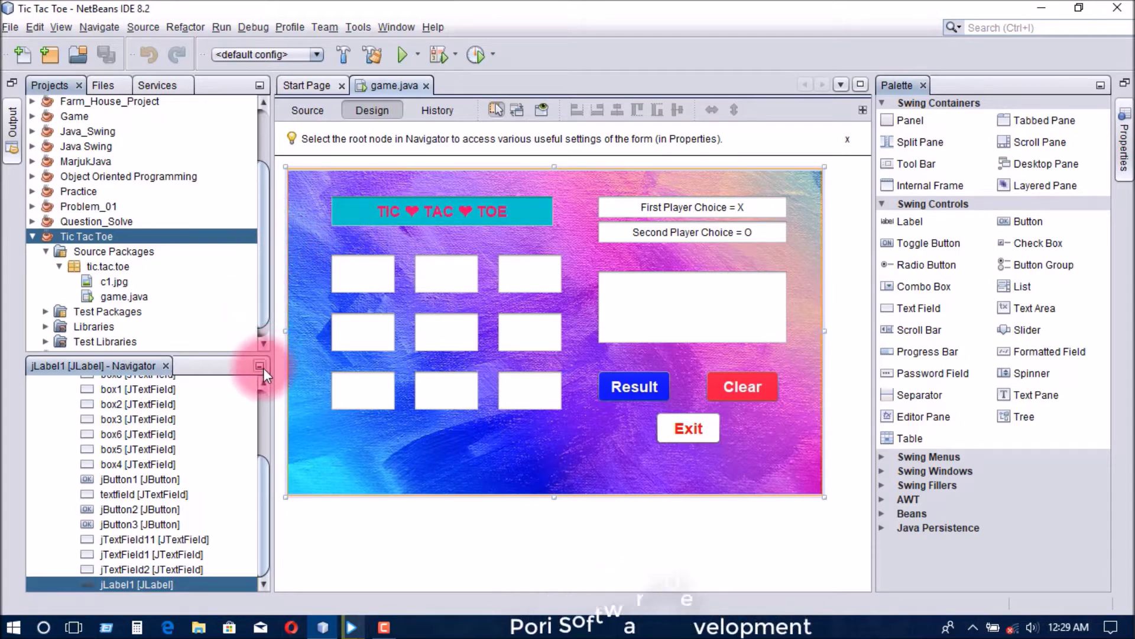
- Select game.java in the Tic Tac Toe project and close its open editor
{"action": "left_click_drag", "start_coordinate": [265, 252], "coordinate": [259, 279]}
{"action": "left_click", "coordinate": [130, 283]}
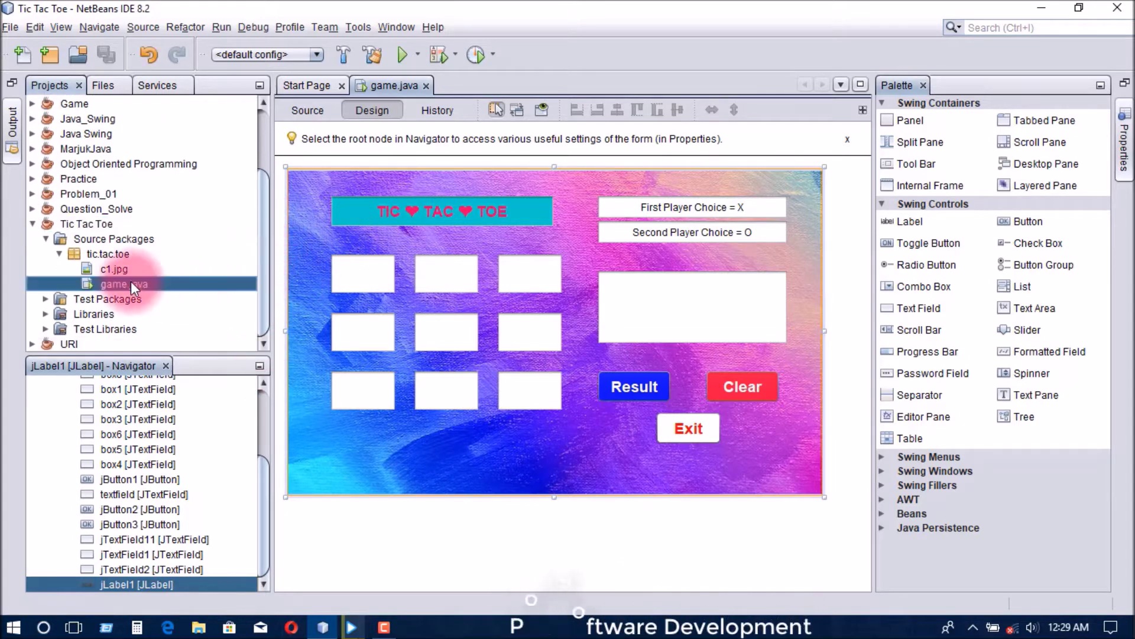
{"action": "left_click", "coordinate": [426, 86]}
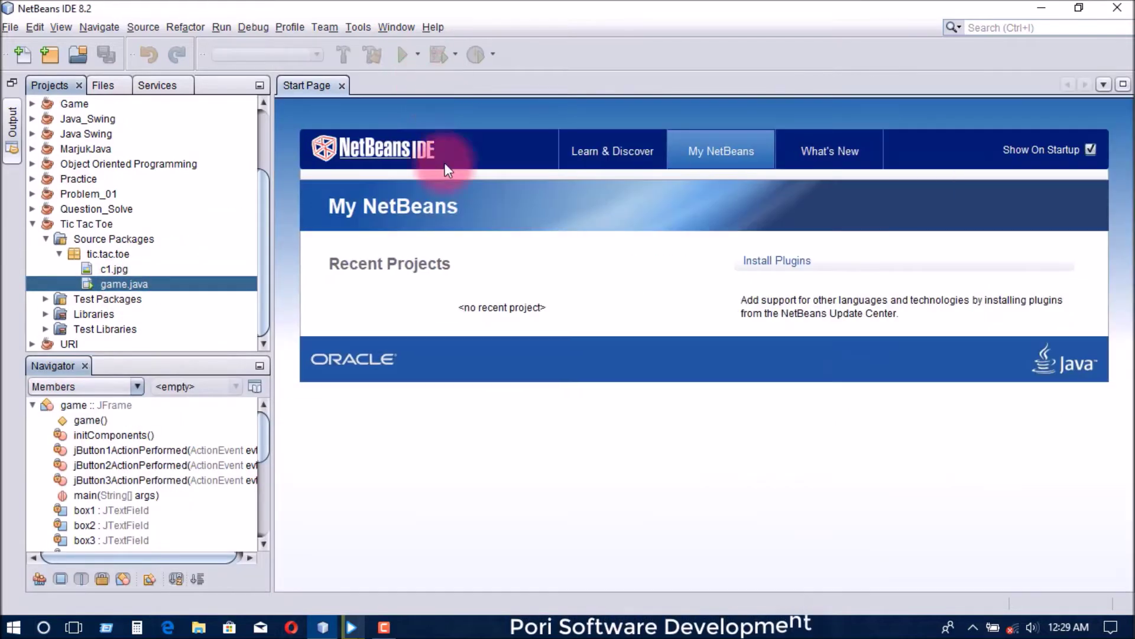
- Reopen game.java from the tic.tac.toe package, view its source code and return to the form design
{"action": "left_click", "coordinate": [123, 284]}
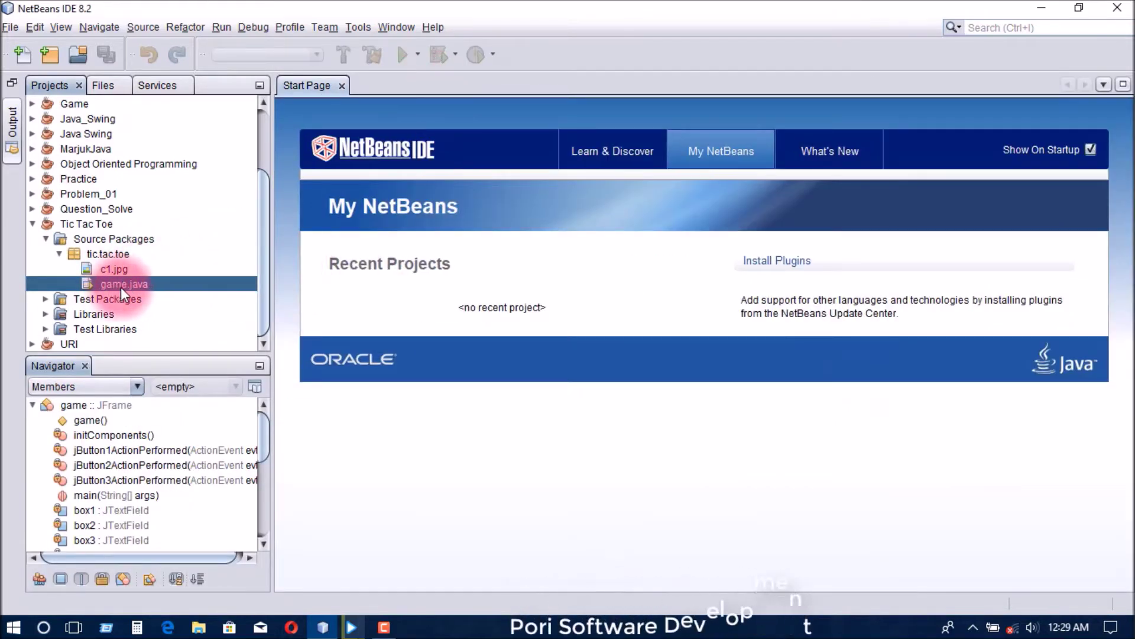
{"action": "double_click", "coordinate": [128, 283]}
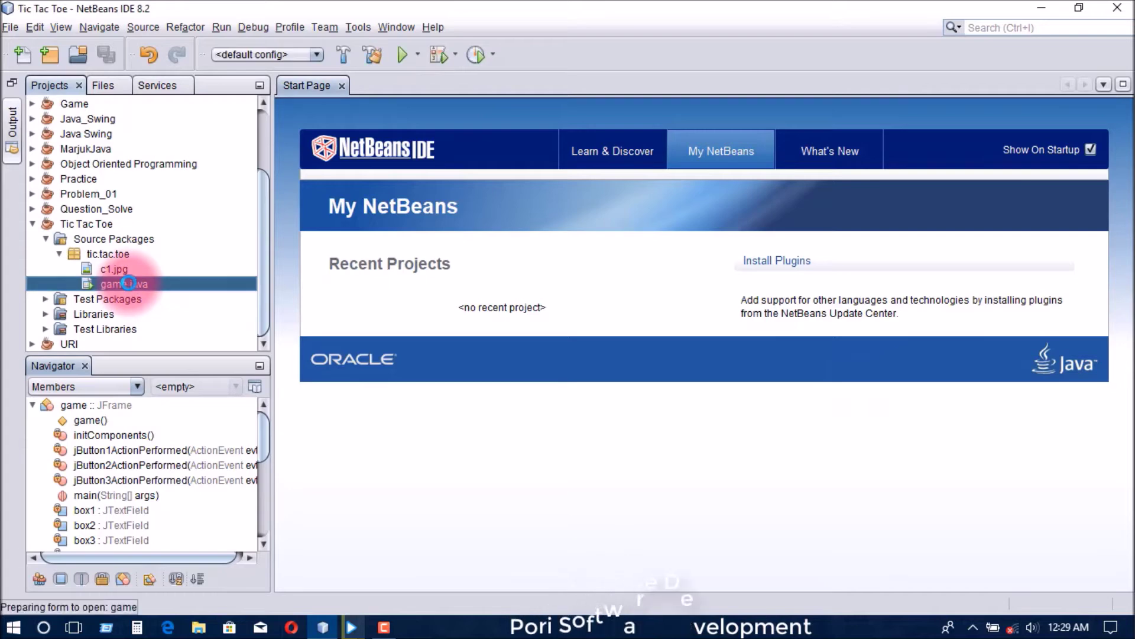
{"action": "left_click", "coordinate": [319, 109]}
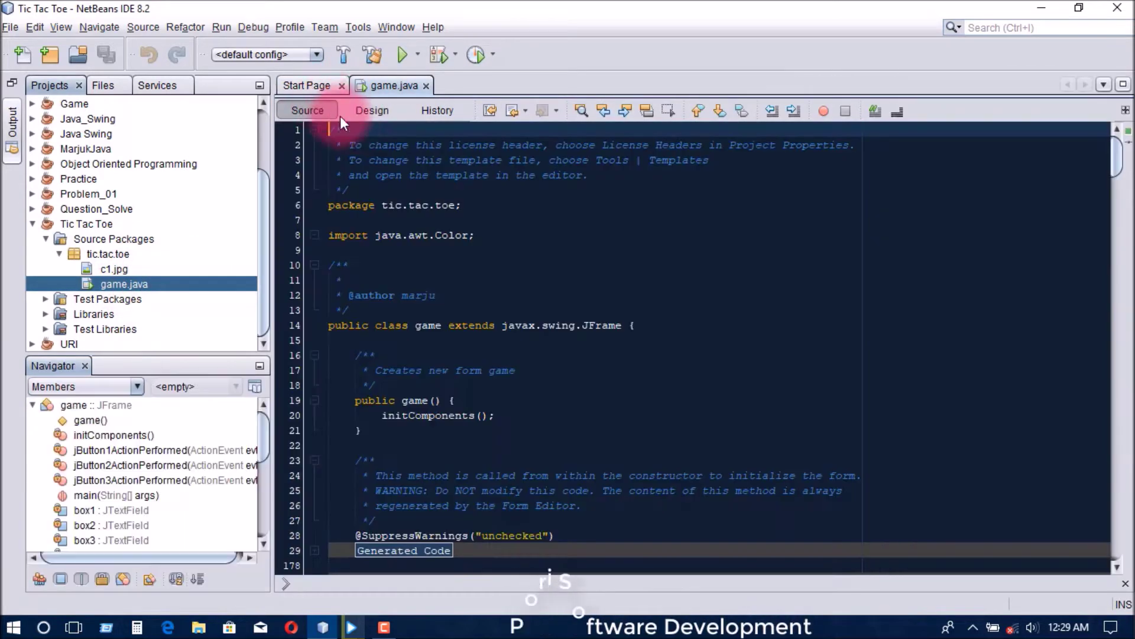
{"action": "left_click", "coordinate": [372, 110]}
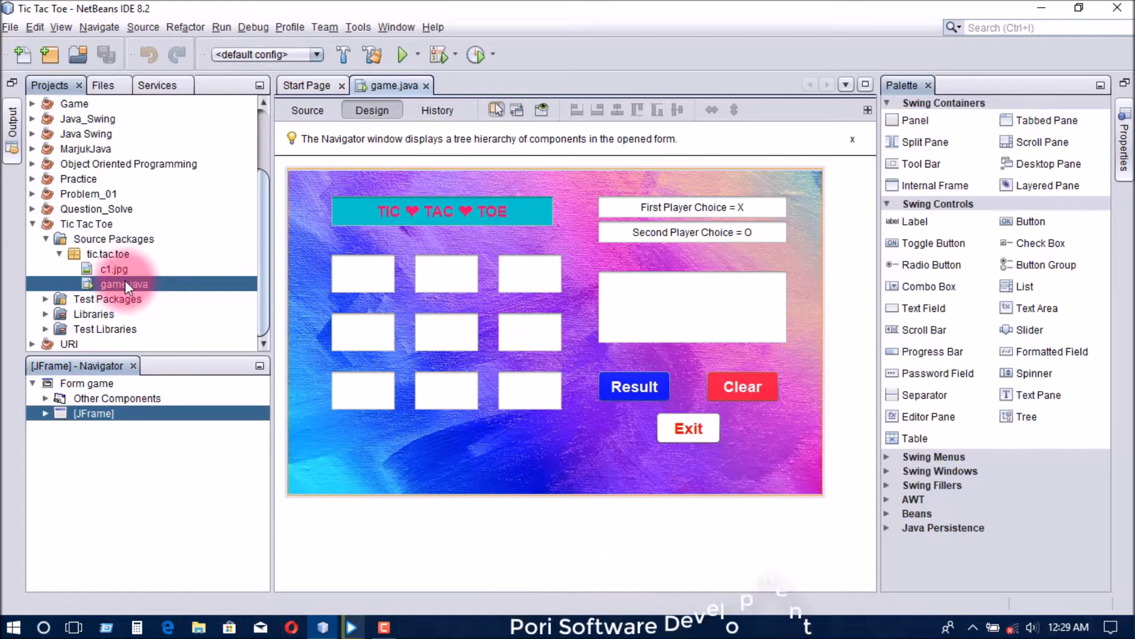
- Examine the project structure: Source Packages, the Tic Tac Toe project, the tic.tac.toe package and game.java
{"action": "left_click", "coordinate": [104, 239]}
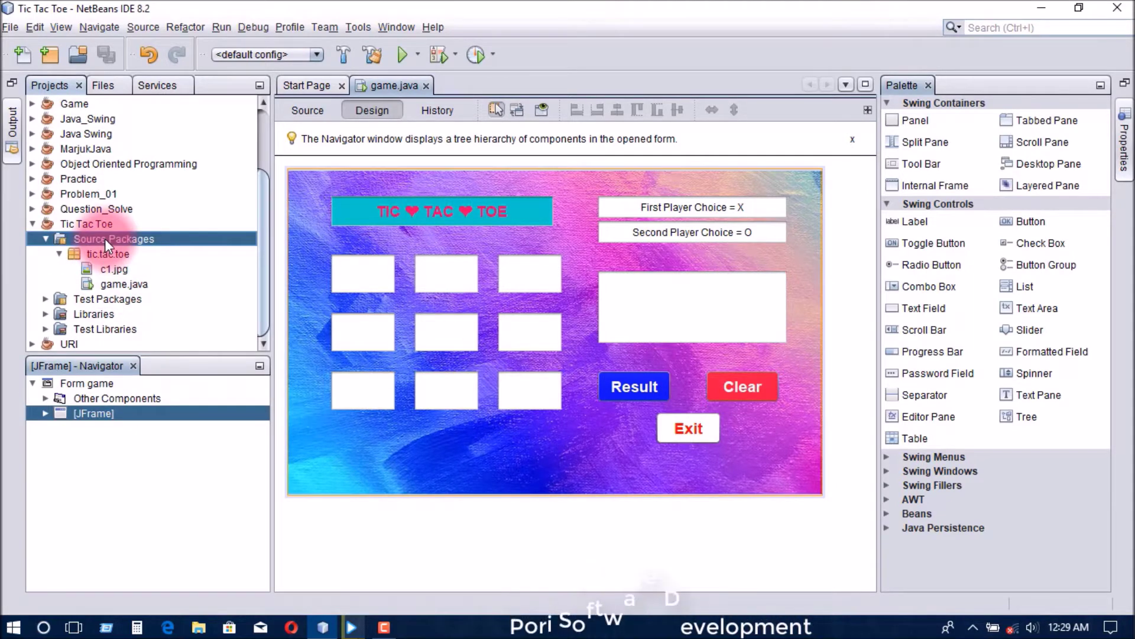
{"action": "left_click", "coordinate": [66, 223]}
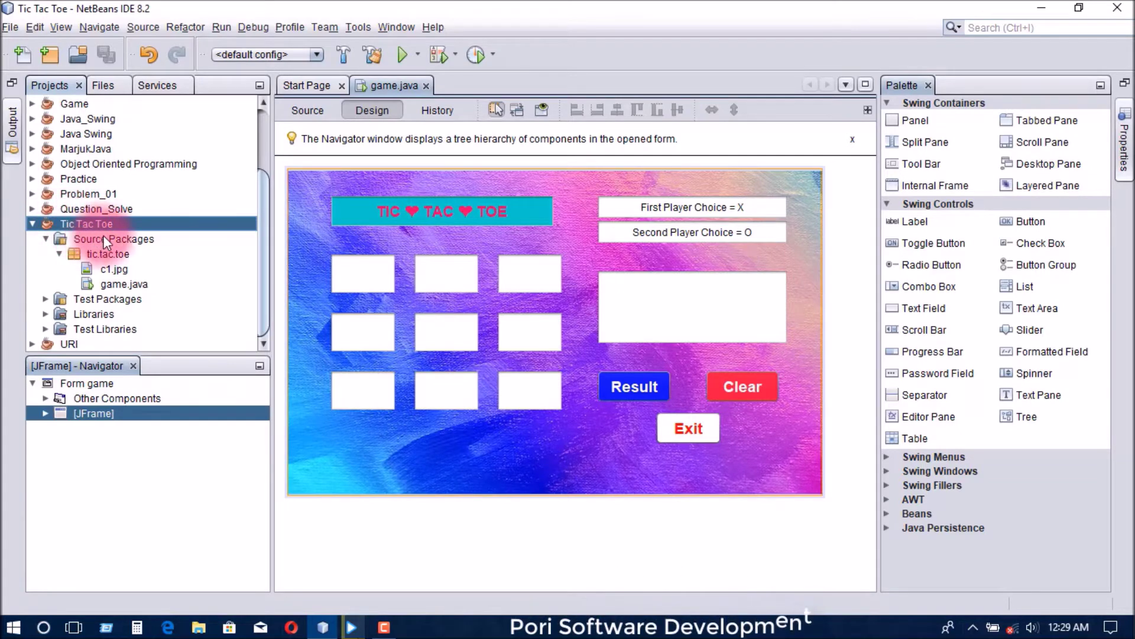
{"action": "left_click", "coordinate": [108, 254]}
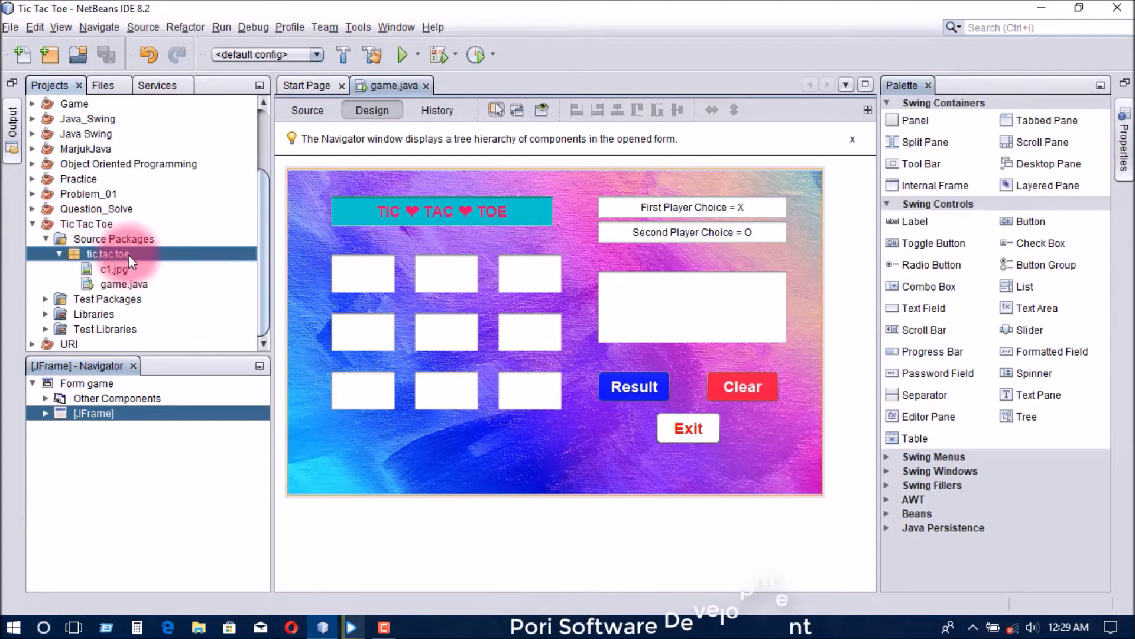
{"action": "left_click", "coordinate": [137, 285]}
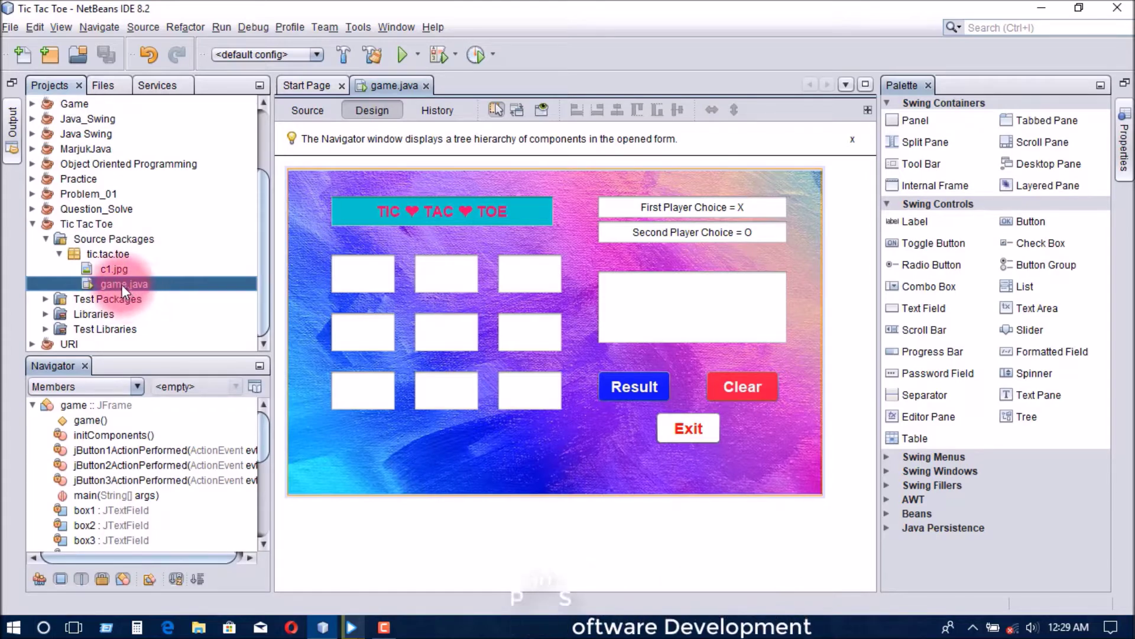
- View the source code of game.java and return to its form design
{"action": "left_click", "coordinate": [312, 110]}
{"action": "left_click", "coordinate": [378, 109]}
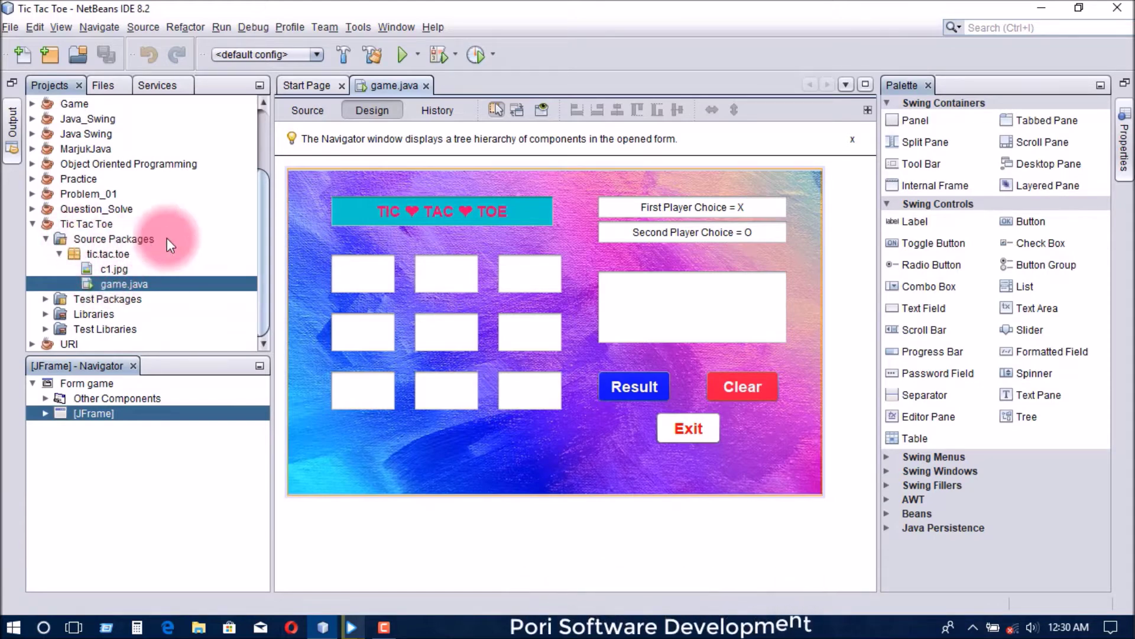
- Set tic.tac.toe.game as the main class in the Tic Tac Toe project's Run properties
{"action": "left_click", "coordinate": [112, 238]}
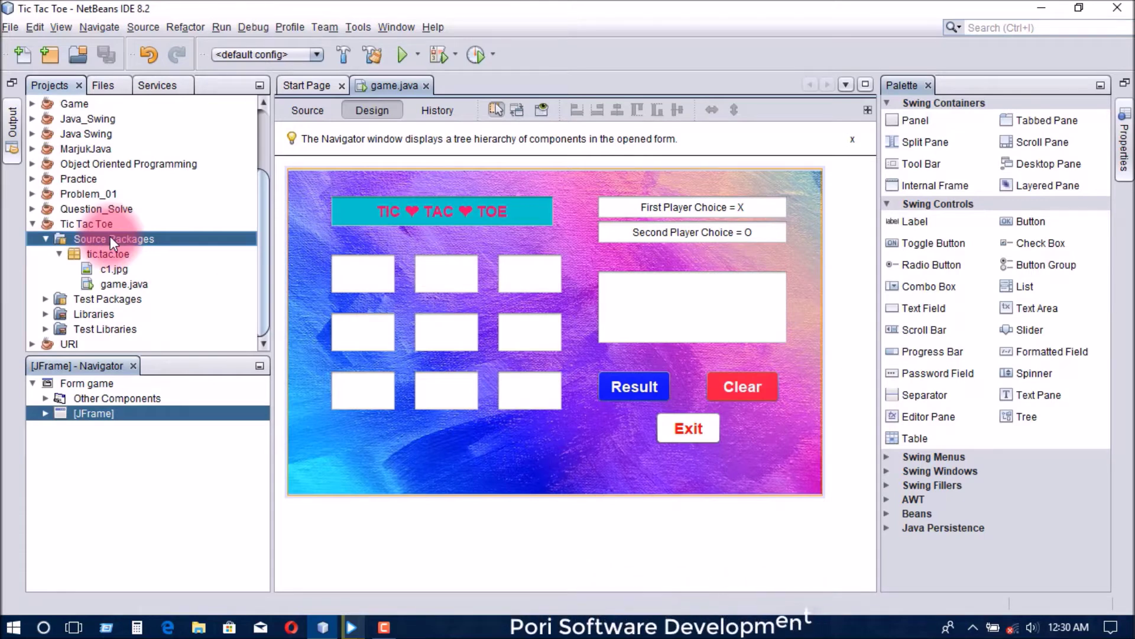
{"action": "right_click", "coordinate": [115, 240]}
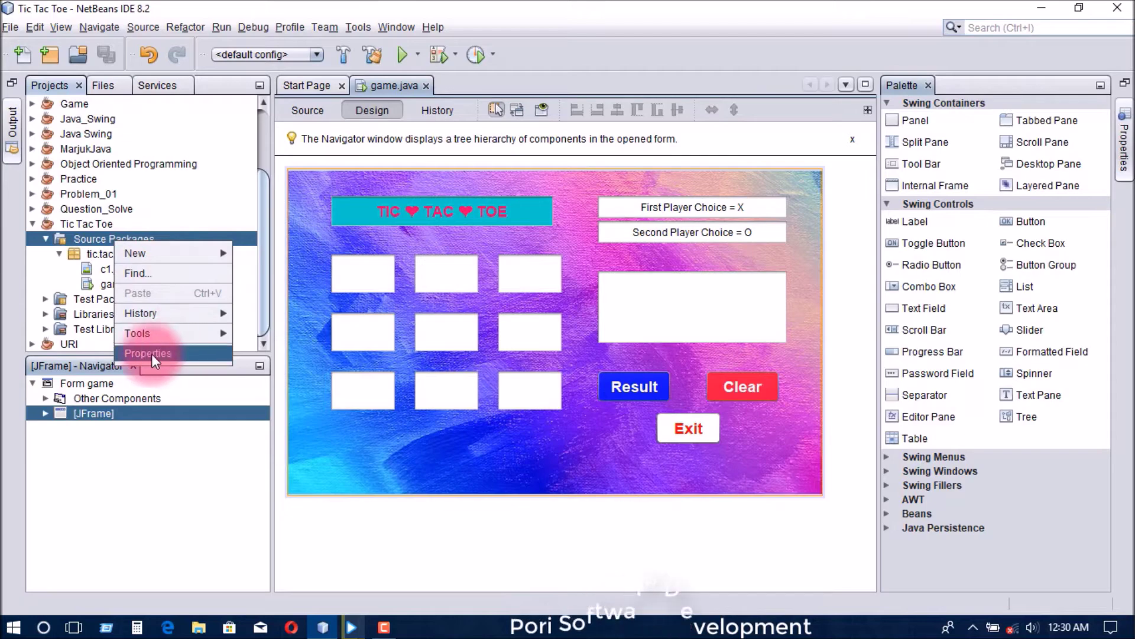
{"action": "left_click", "coordinate": [179, 353]}
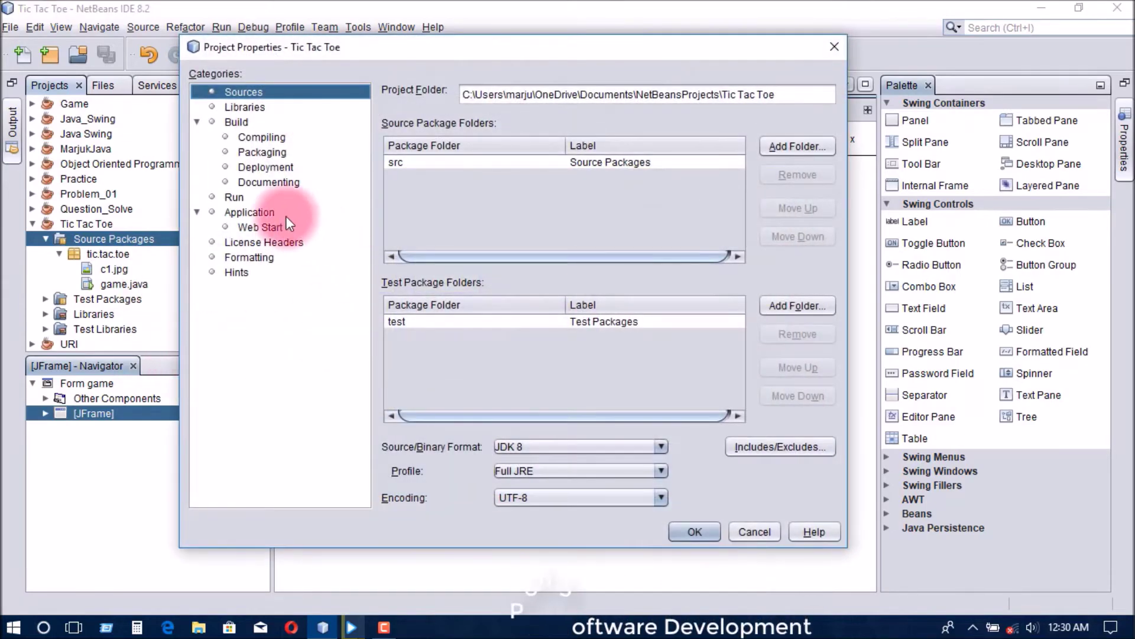
{"action": "left_click", "coordinate": [230, 196]}
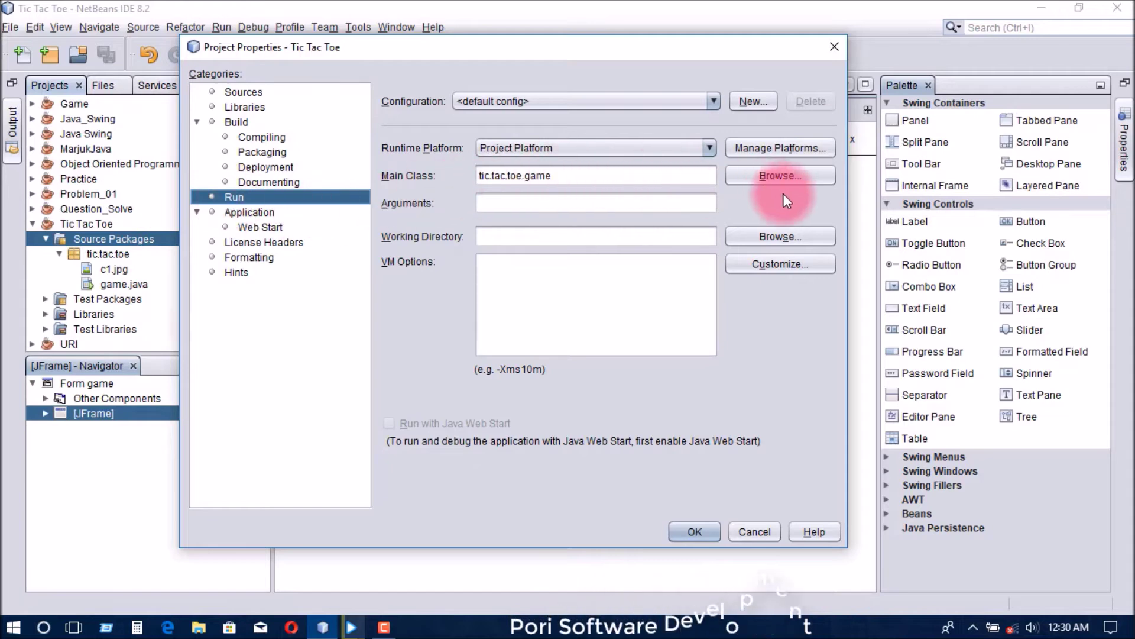
{"action": "left_click", "coordinate": [782, 177]}
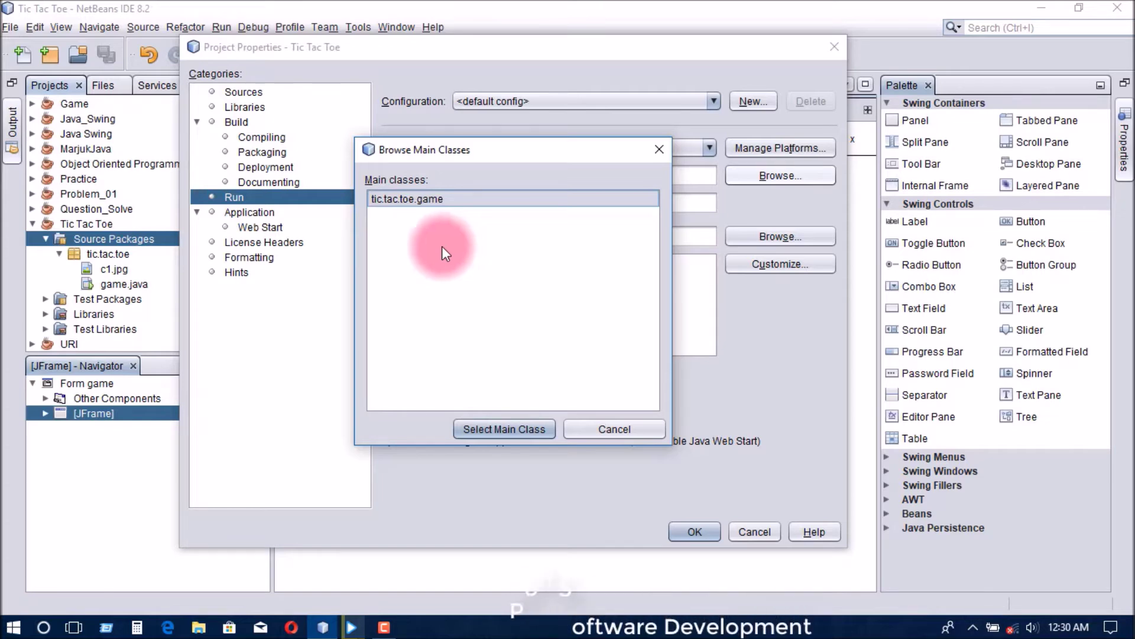
{"action": "left_click", "coordinate": [488, 427]}
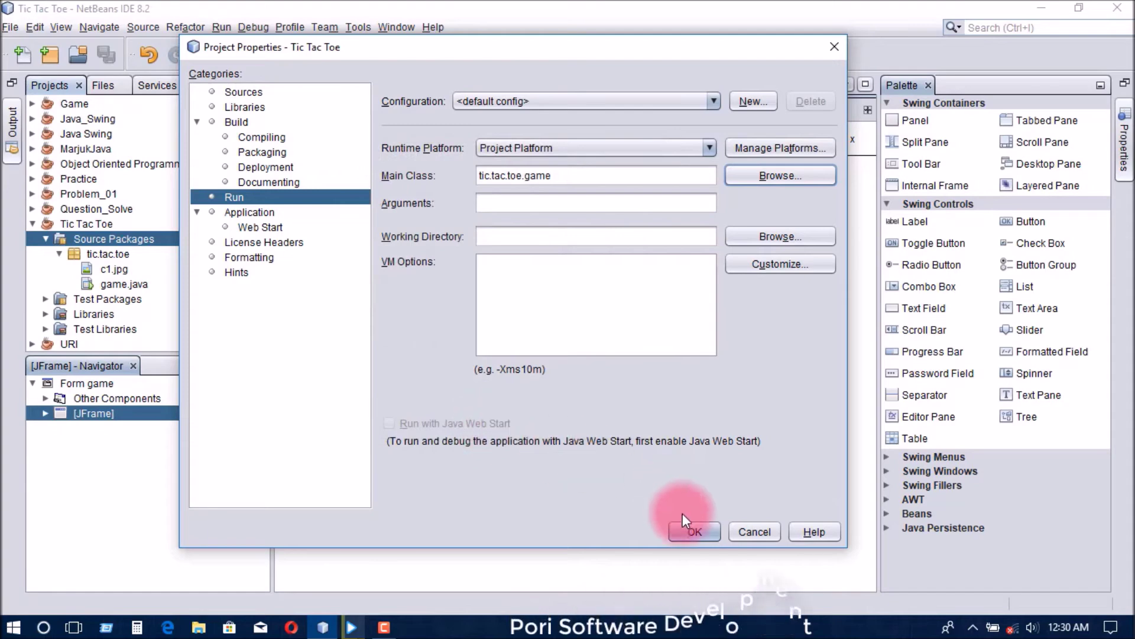
{"action": "left_click", "coordinate": [688, 529]}
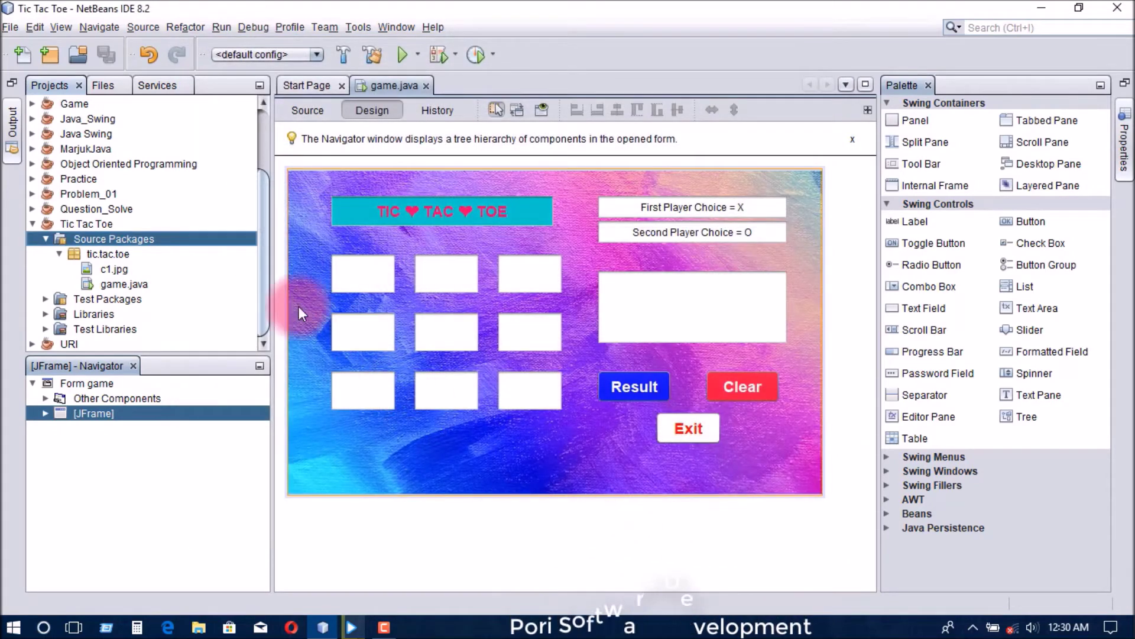
- Clean and build the Tic Tac Toe project, and show its build output widened so that the file paths can be read
{"action": "left_click", "coordinate": [360, 58]}
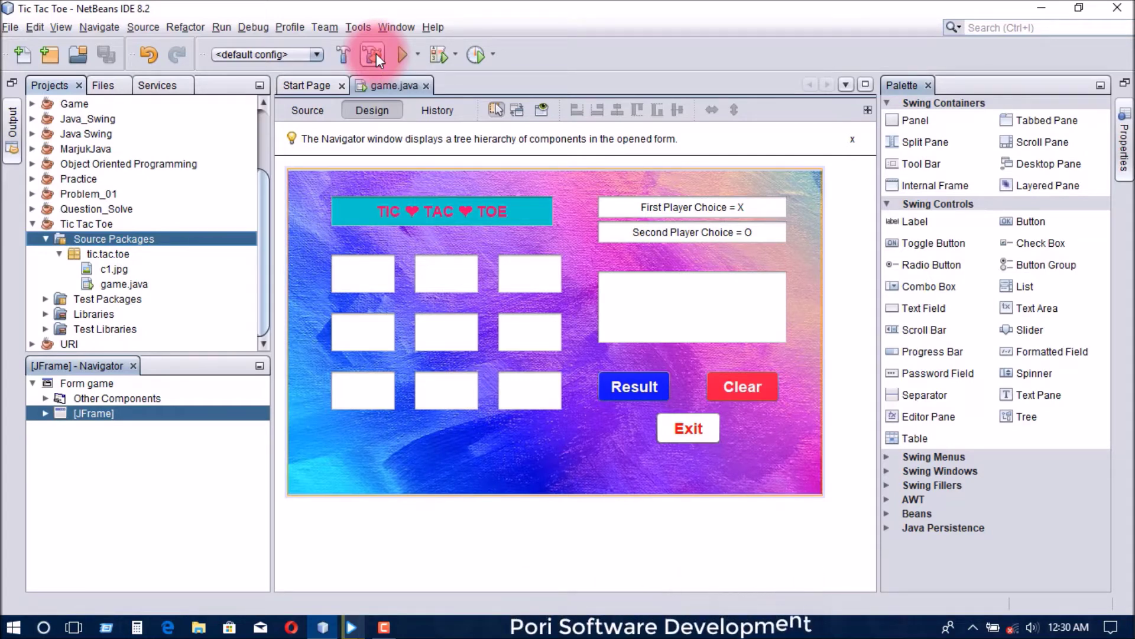
{"action": "left_click", "coordinate": [373, 55]}
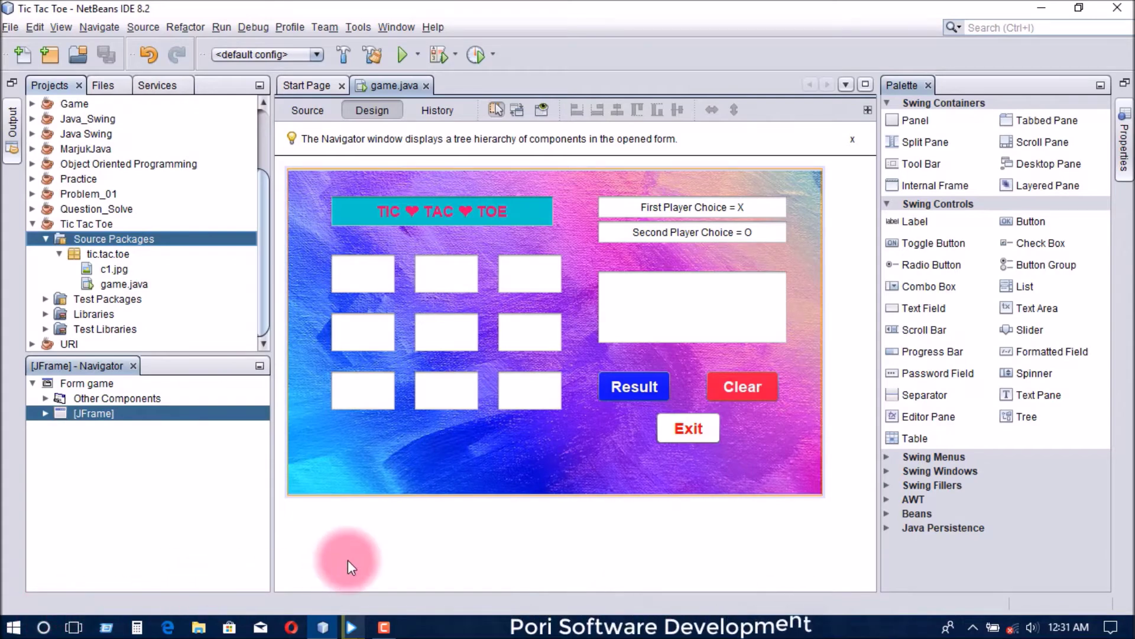
{"action": "left_click", "coordinate": [7, 149]}
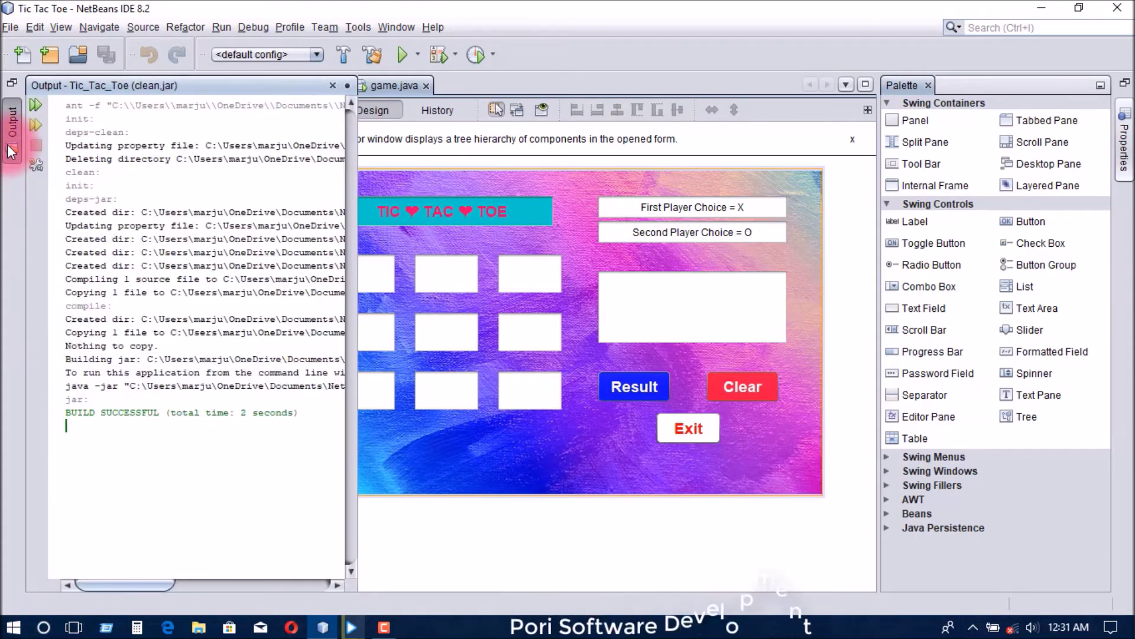
{"action": "left_click_drag", "start_coordinate": [381, 346], "coordinate": [701, 355]}
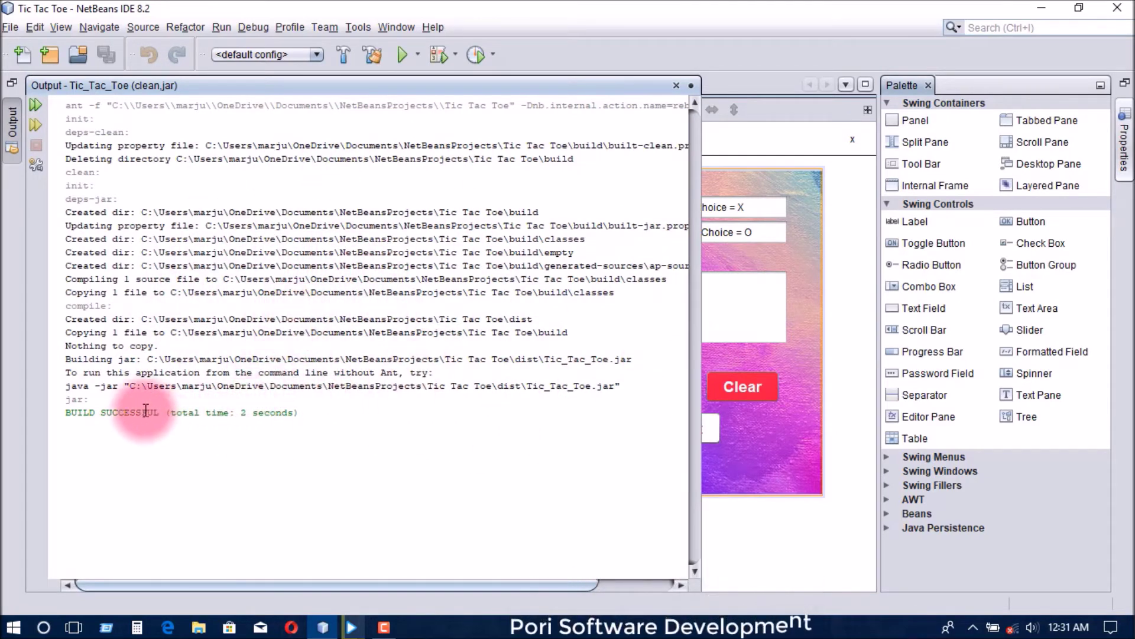
- Copy the path of the Tic Tac Toe\dist folder from the java -jar line of the build output
{"action": "left_click_drag", "start_coordinate": [130, 388], "coordinate": [519, 386]}
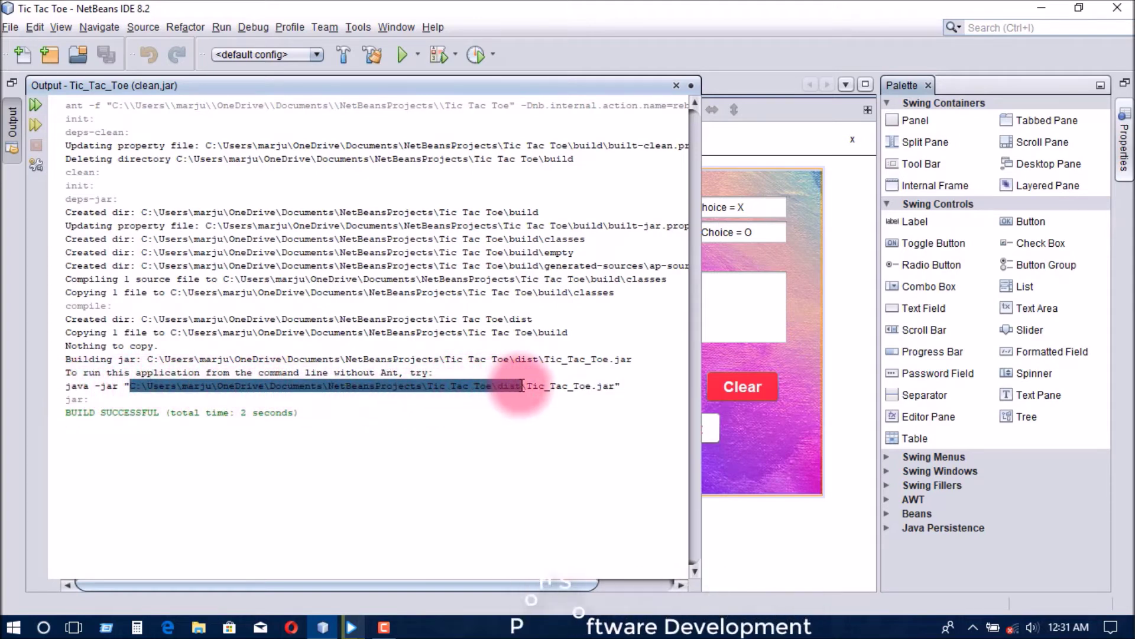
{"action": "right_click", "coordinate": [471, 388]}
{"action": "left_click", "coordinate": [497, 396]}
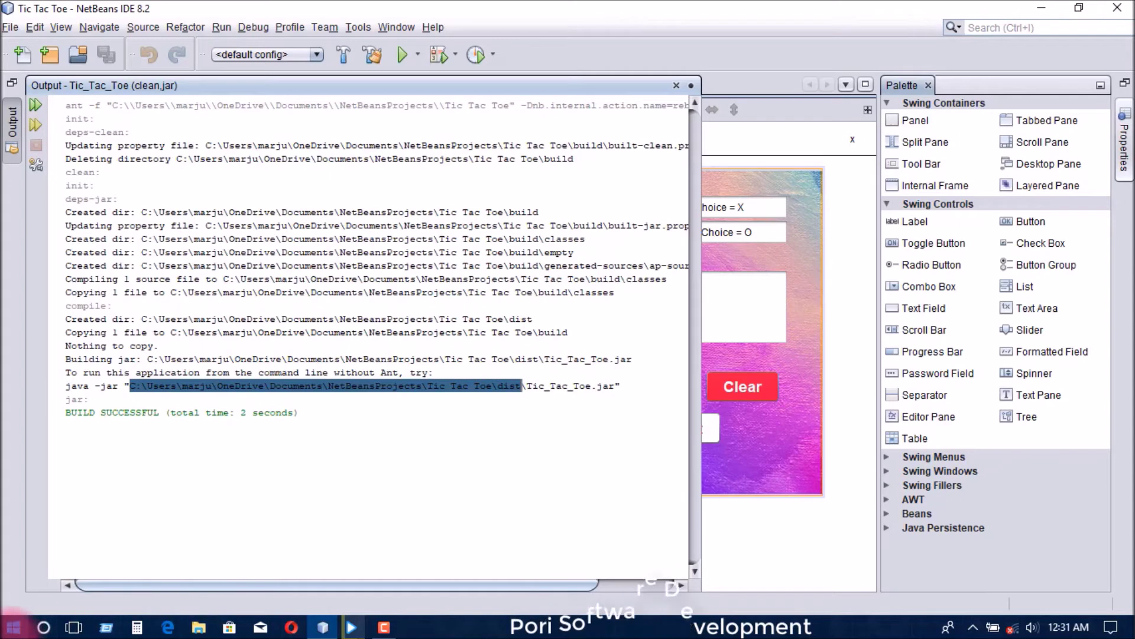
- Switch to File Explorer and go to the Tic Tac Toe\dist folder using the copied path
{"action": "key", "text": "super"}
{"action": "left_click", "coordinate": [24, 516]}
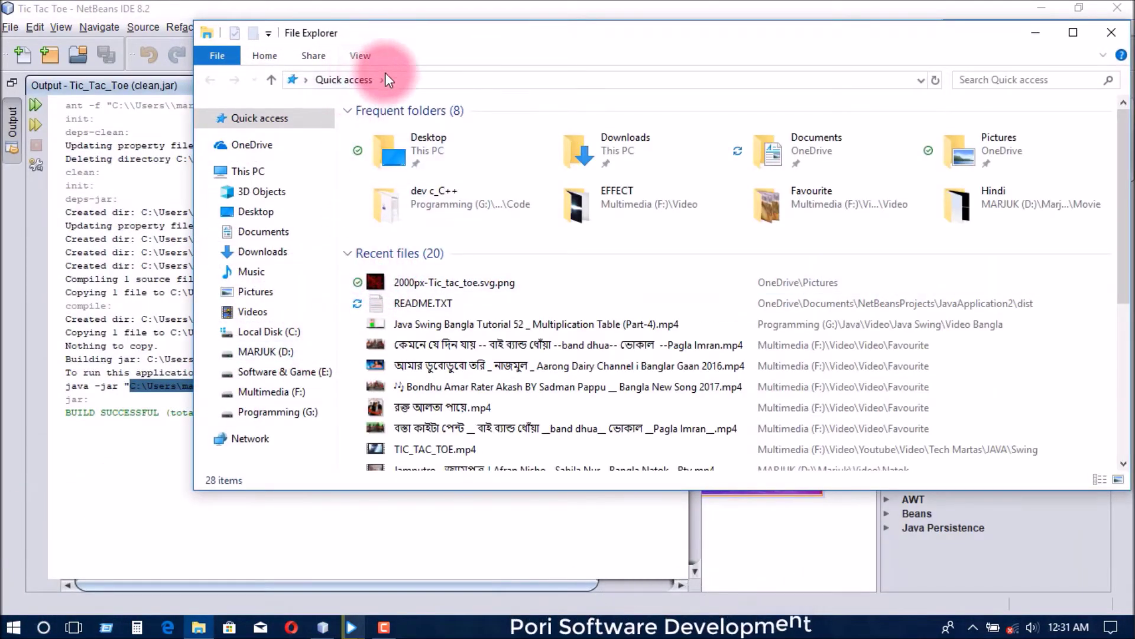
{"action": "left_click", "coordinate": [628, 84]}
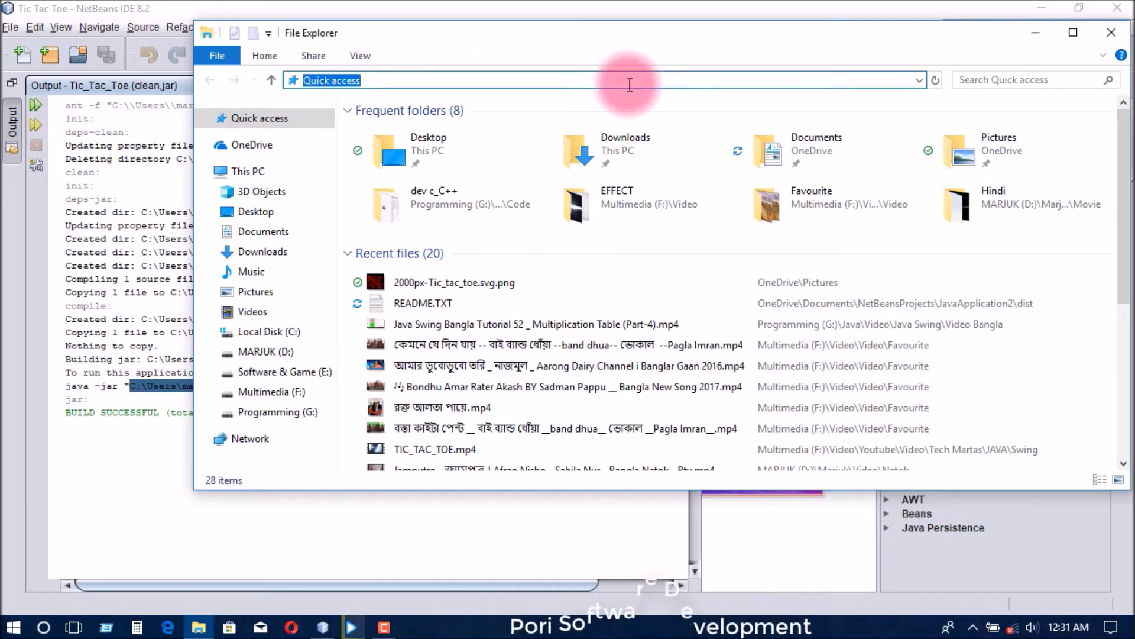
{"action": "key", "text": "ctrl+v"}
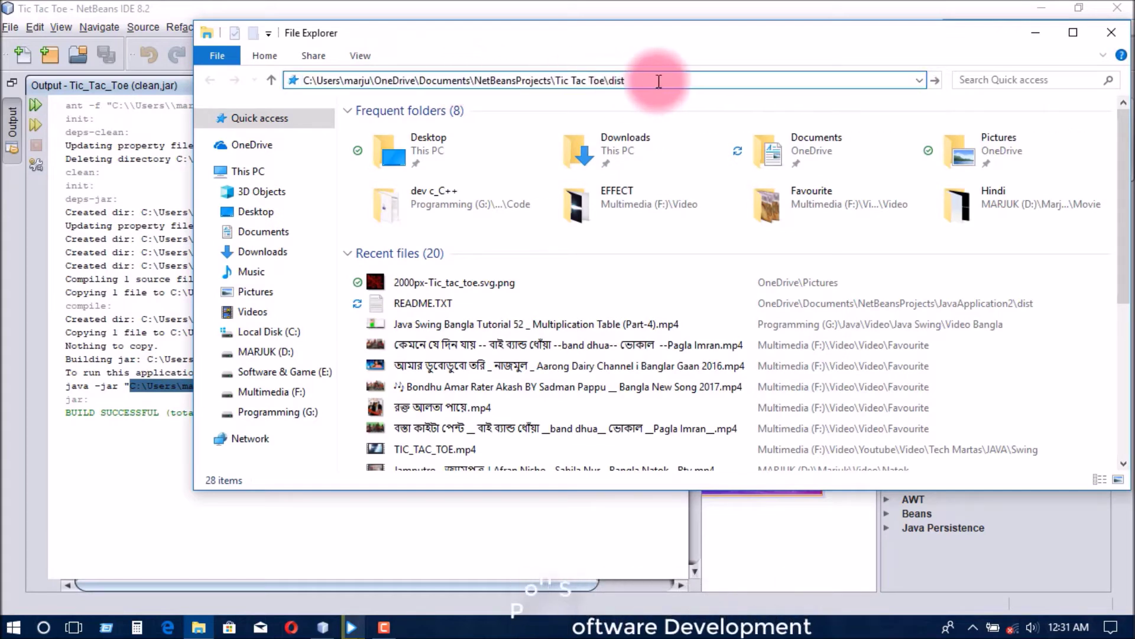
{"action": "key", "text": "Return"}
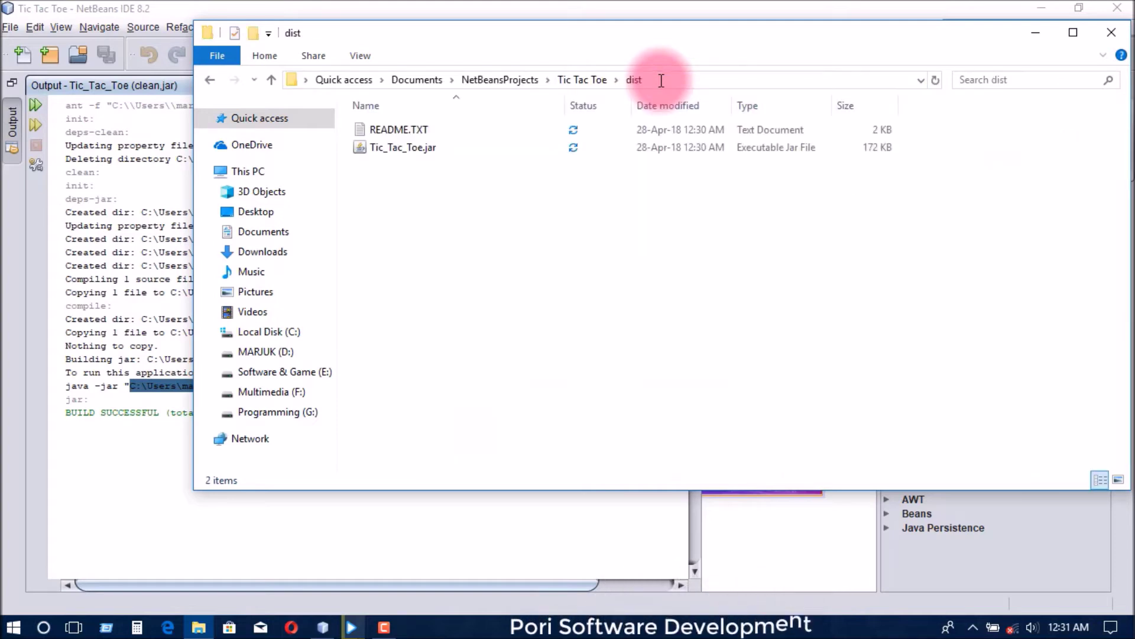
- Launch Tic_Tac_Toe.jar from the dist folder to view the game window, and exit the game
{"action": "left_click", "coordinate": [415, 149]}
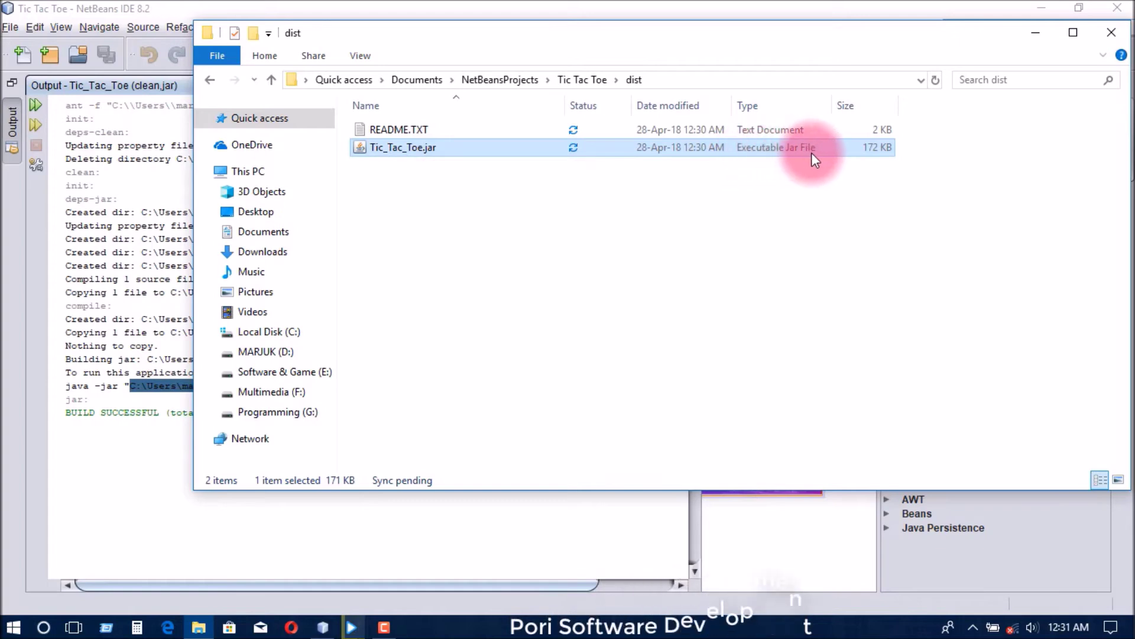
{"action": "double_click", "coordinate": [491, 151]}
{"action": "left_click_drag", "start_coordinate": [255, 11], "coordinate": [502, 134]}
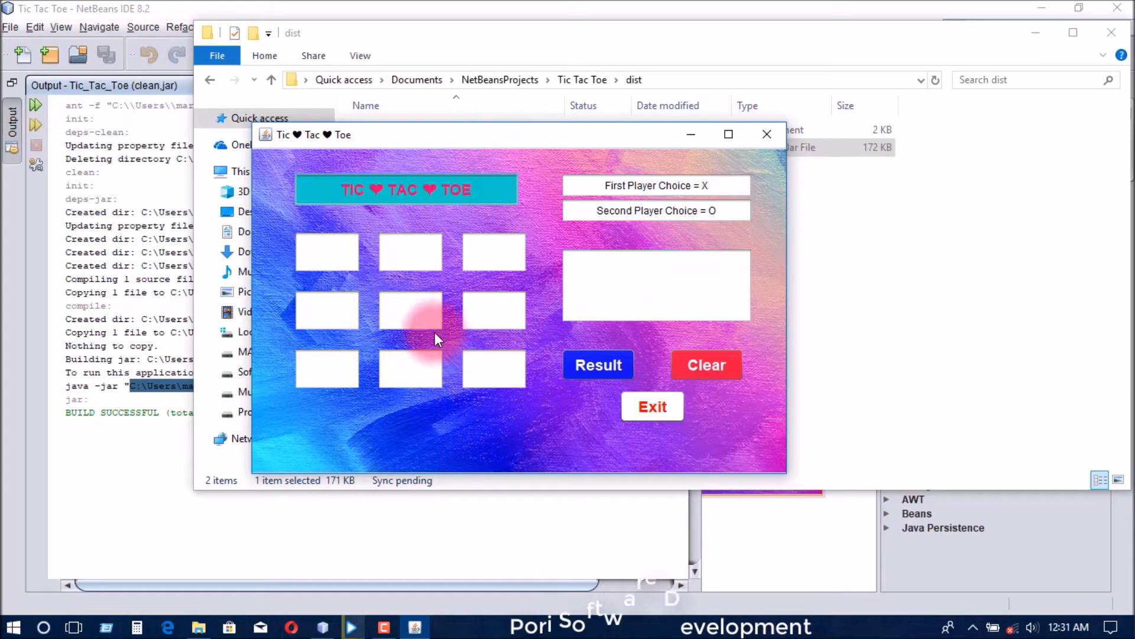
{"action": "left_click", "coordinate": [663, 405]}
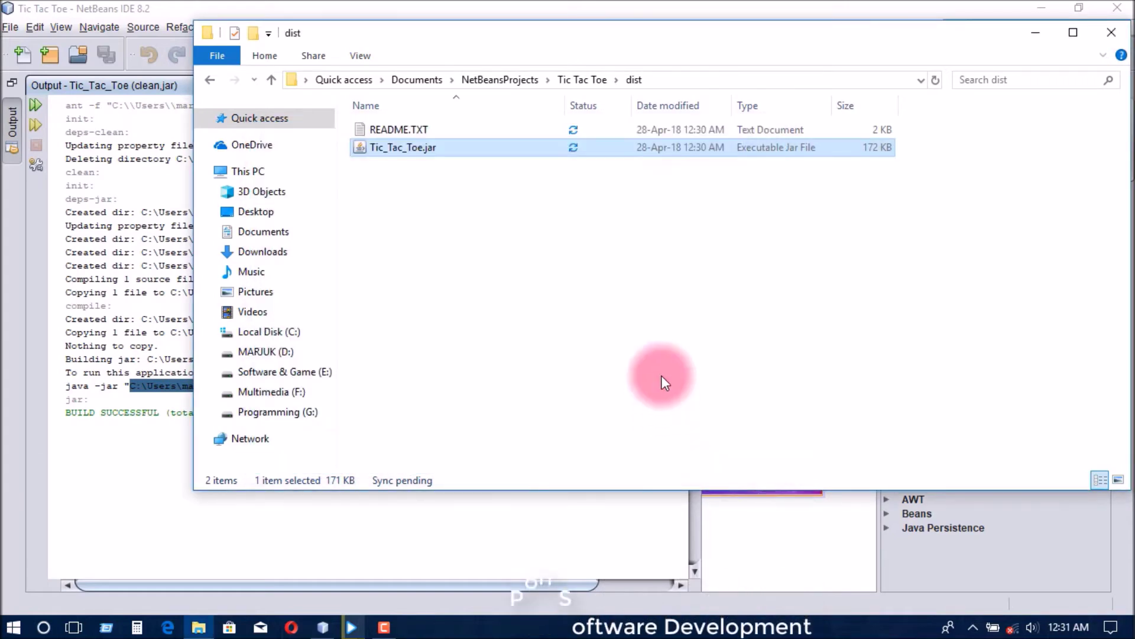
- Place a copy of Tic_Tac_Toe.jar on the desktop, with its icon apart from the other icons
{"action": "key", "text": "F2"}
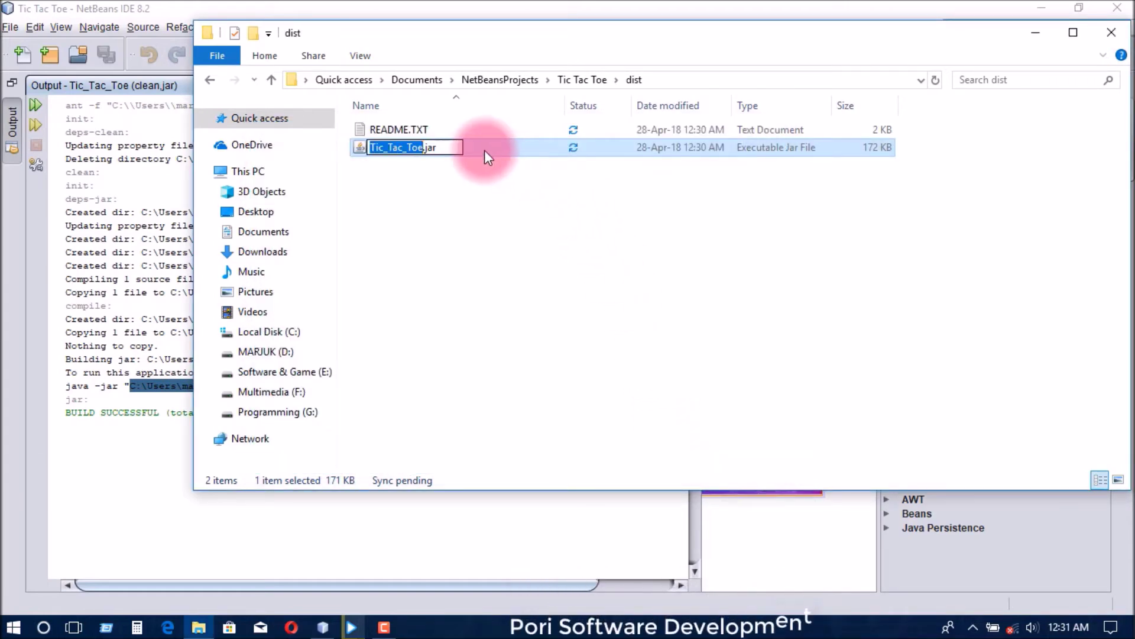
{"action": "left_click", "coordinate": [503, 148]}
{"action": "double_click", "coordinate": [504, 147]}
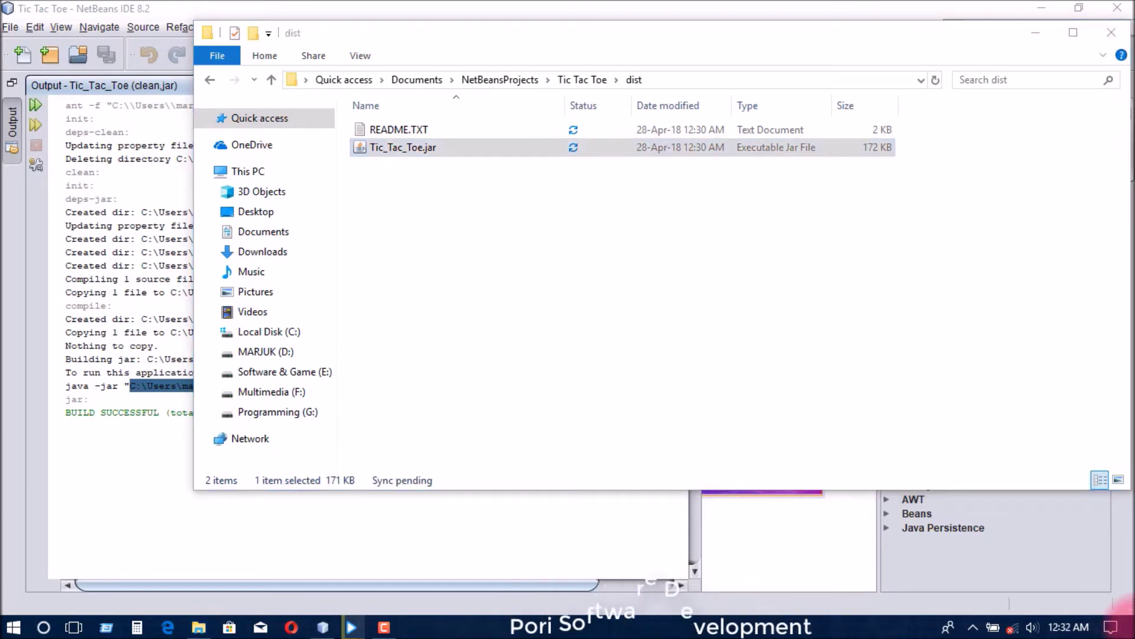
{"action": "key", "text": "super+d"}
{"action": "left_click", "coordinate": [670, 138]}
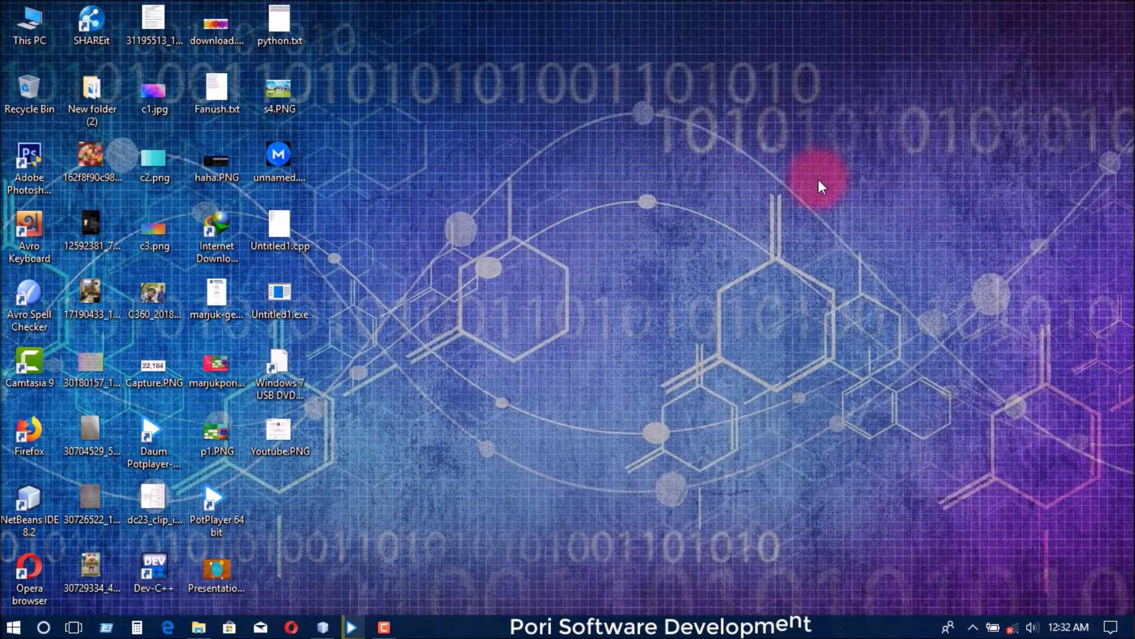
{"action": "left_click_drag", "start_coordinate": [281, 501], "coordinate": [1087, 82]}
{"action": "right_click", "coordinate": [700, 207]}
{"action": "left_click", "coordinate": [1088, 218]}
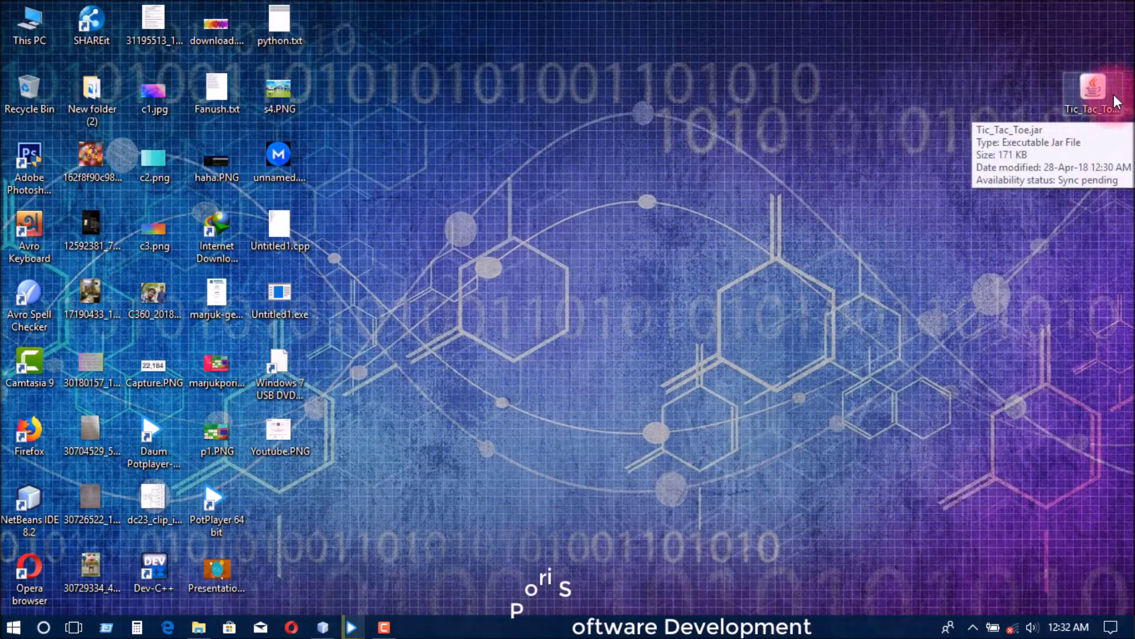
- Launch Tic_Tac_Toe.jar from the desktop and move the game window toward the middle of the desktop
{"action": "left_click", "coordinate": [1091, 92]}
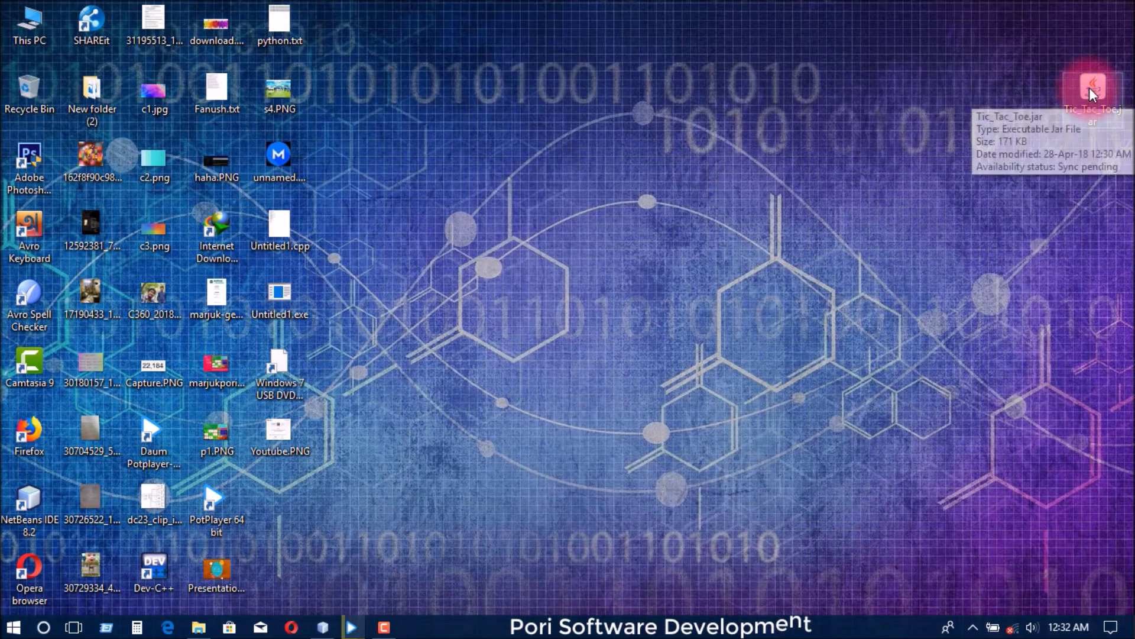
{"action": "double_click", "coordinate": [1090, 88]}
{"action": "left_click", "coordinate": [209, 4]}
{"action": "left_click_drag", "start_coordinate": [210, 10], "coordinate": [556, 80]}
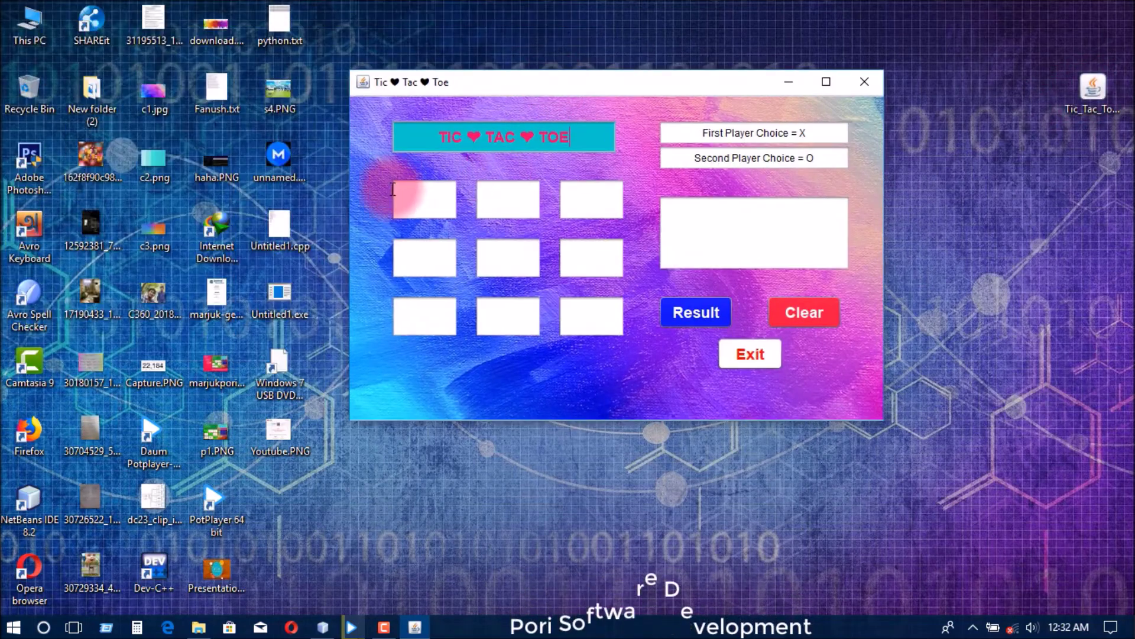
- Play a full game with the rows o x o, x o o and o x x, and show the result
{"action": "left_click", "coordinate": [437, 191]}
{"action": "type", "text": "o"}
{"action": "left_click", "coordinate": [417, 253]}
{"action": "type", "text": "x"}
{"action": "left_click", "coordinate": [516, 241]}
{"action": "type", "text": "o"}
{"action": "left_click", "coordinate": [543, 314]}
{"action": "type", "text": "x"}
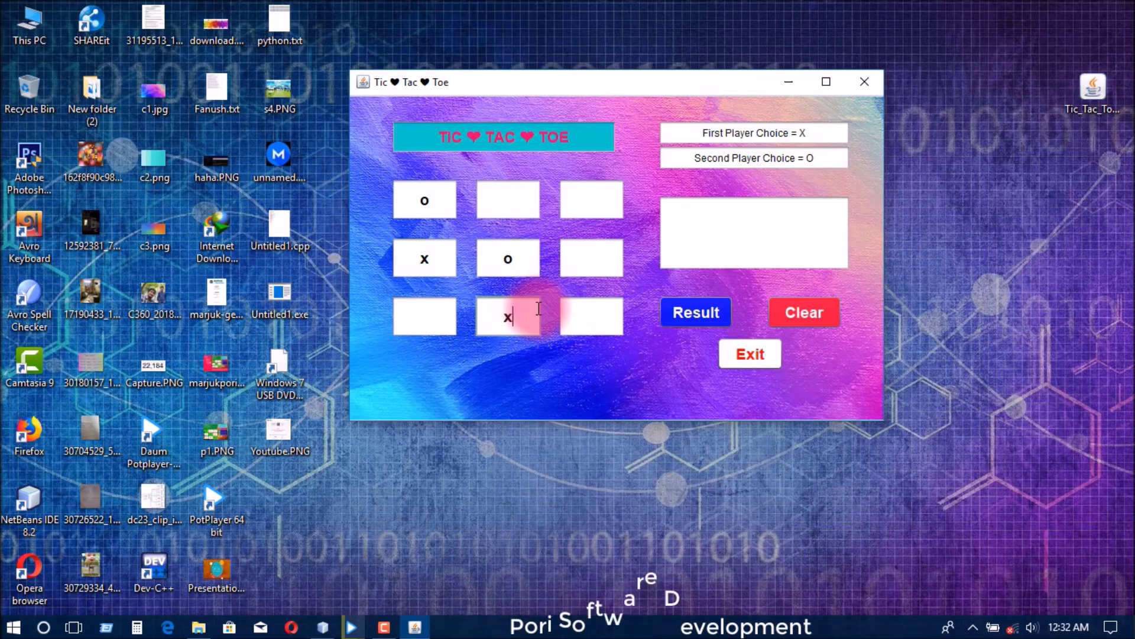
{"action": "left_click", "coordinate": [580, 198]}
{"action": "type", "text": "o"}
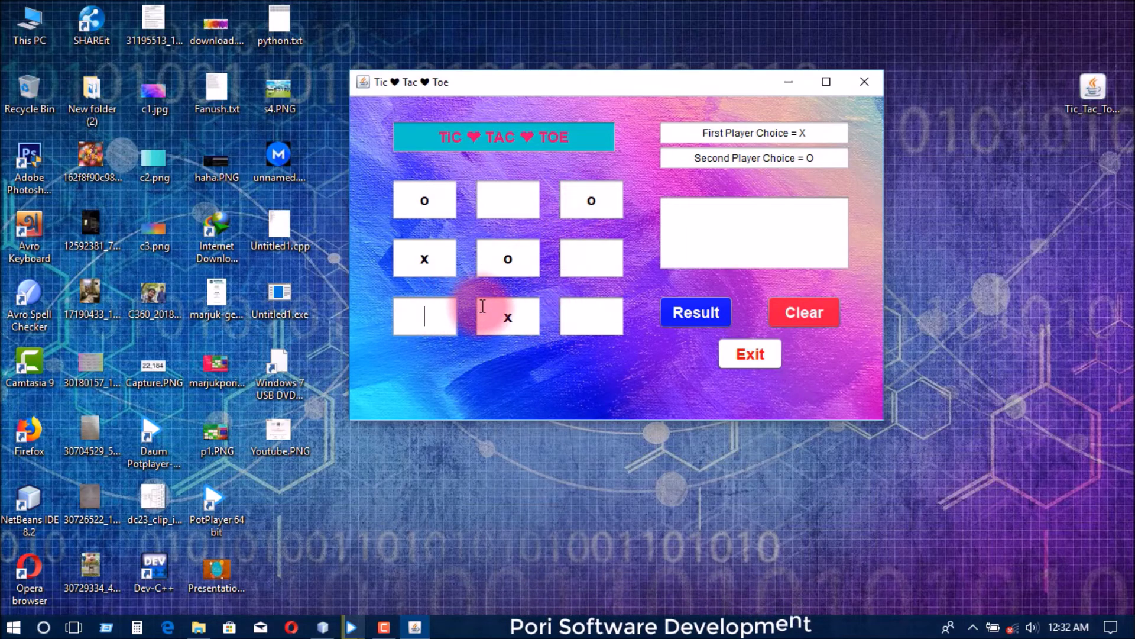
{"action": "left_click", "coordinate": [573, 317]}
{"action": "type", "text": "x"}
{"action": "left_click", "coordinate": [430, 317]}
{"action": "type", "text": "o"}
{"action": "left_click", "coordinate": [510, 198]}
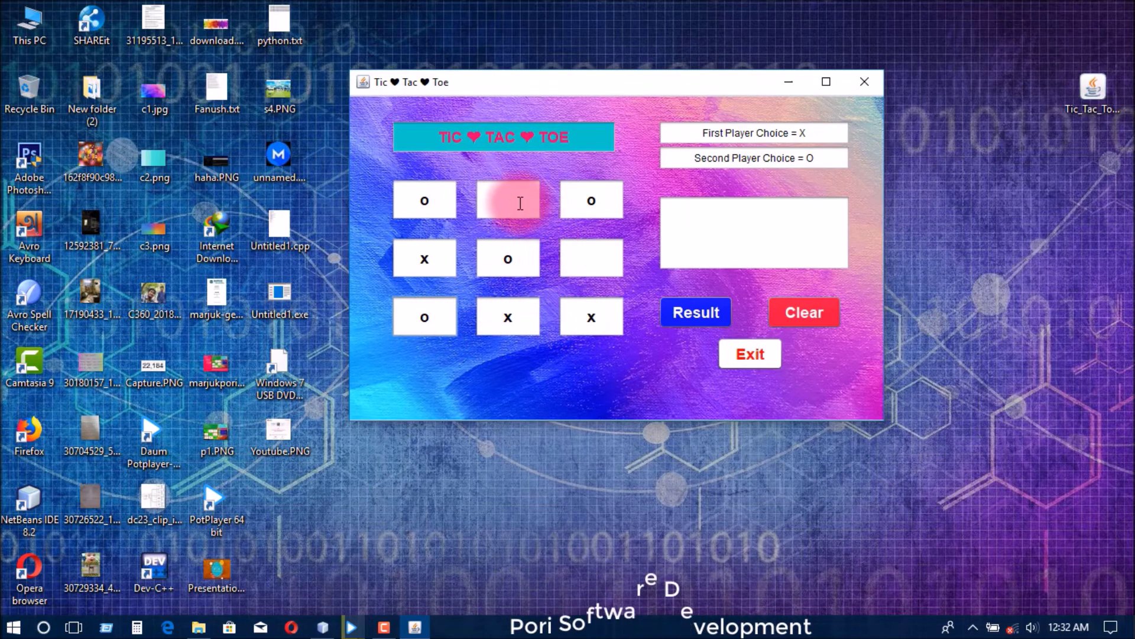
{"action": "type", "text": "x"}
{"action": "left_click", "coordinate": [567, 265]}
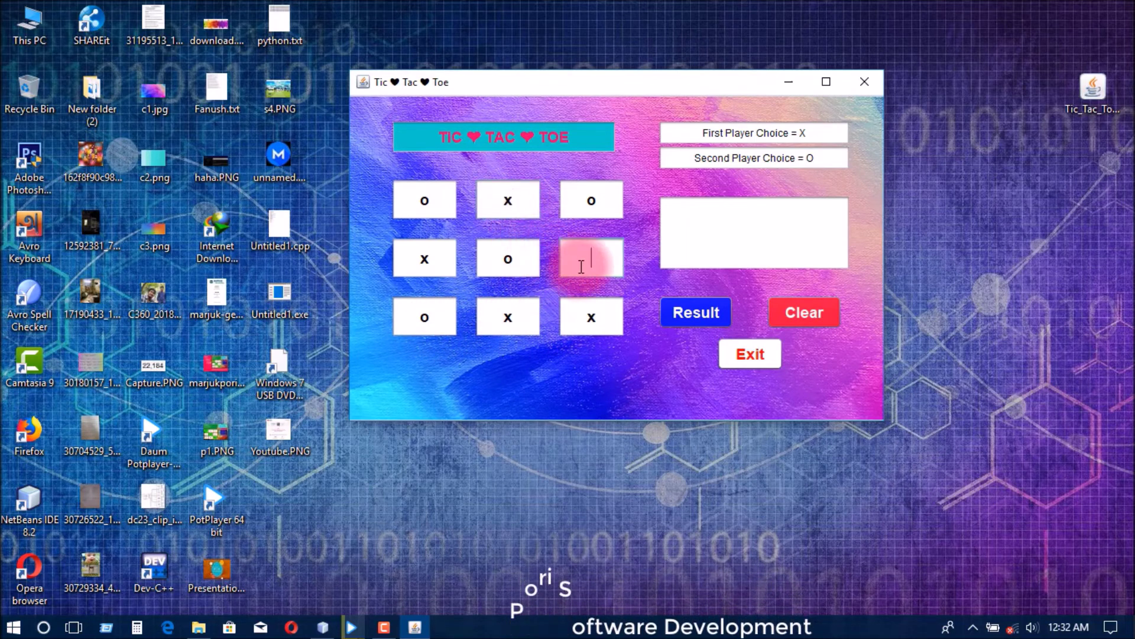
{"action": "type", "text": "o"}
{"action": "left_click", "coordinate": [677, 309]}
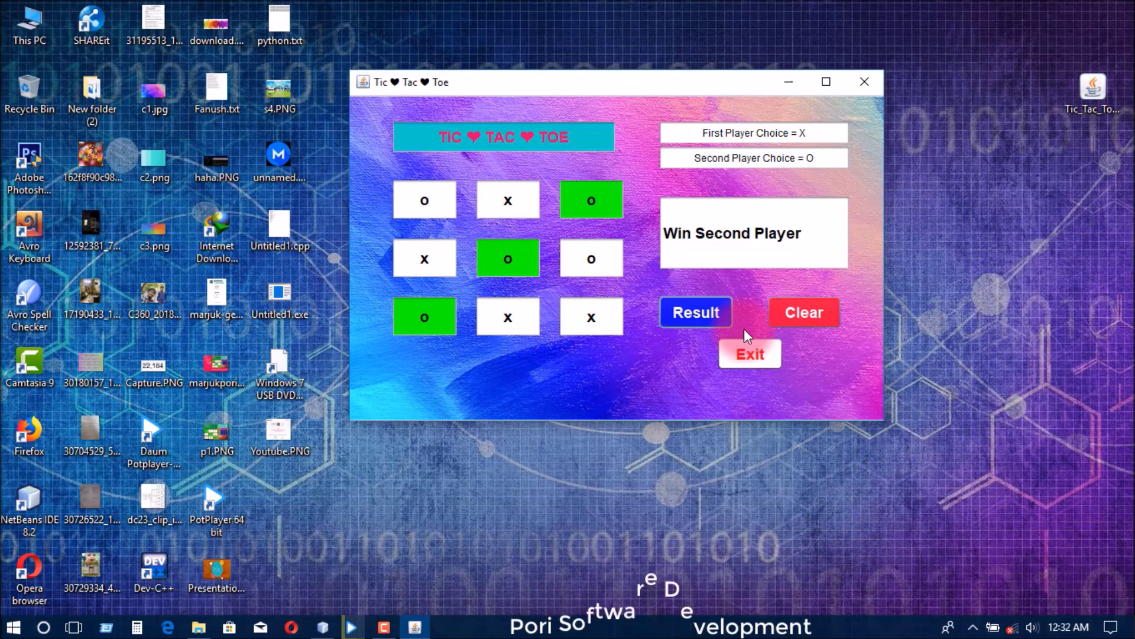
- Clear the board and exit the game, returning to NetBeans
{"action": "left_click", "coordinate": [793, 317]}
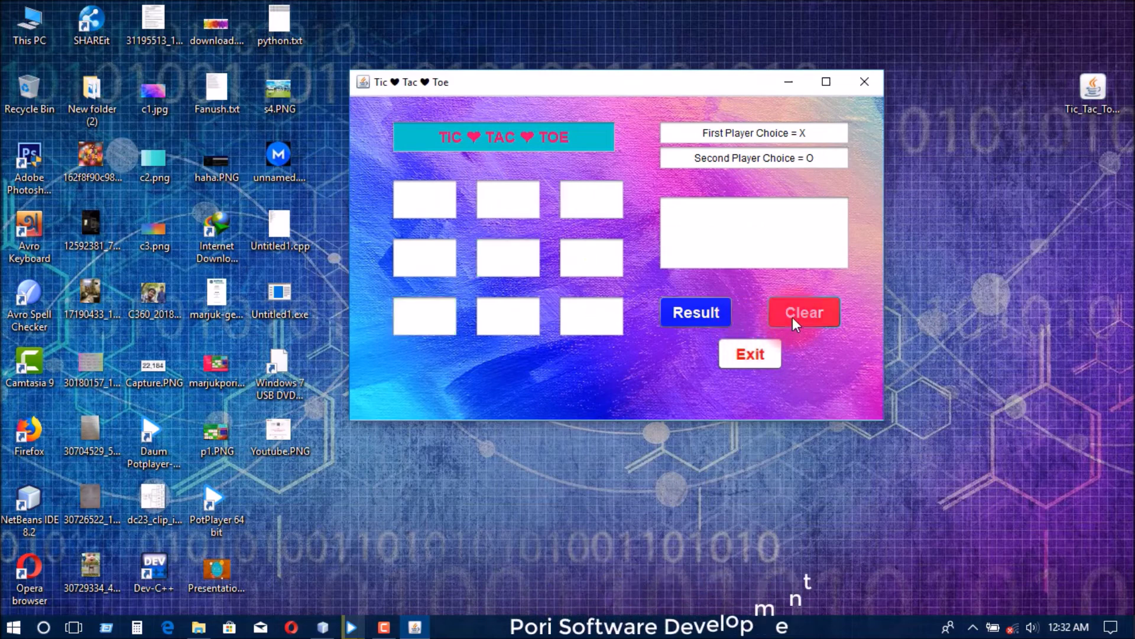
{"action": "left_click", "coordinate": [746, 363]}
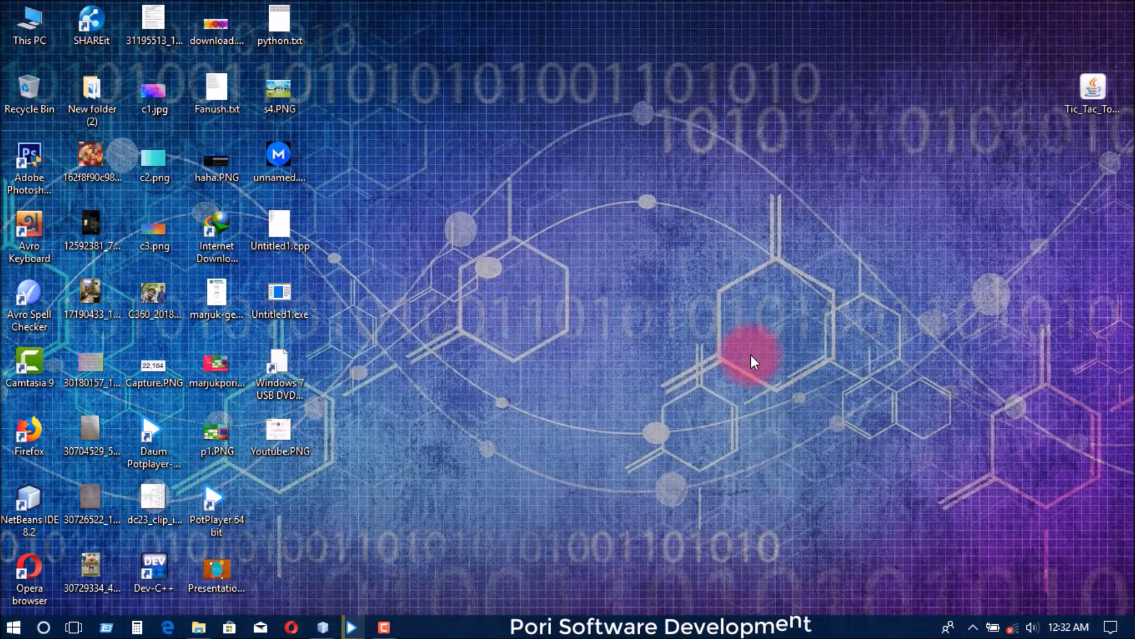
{"action": "left_click", "coordinate": [324, 626]}
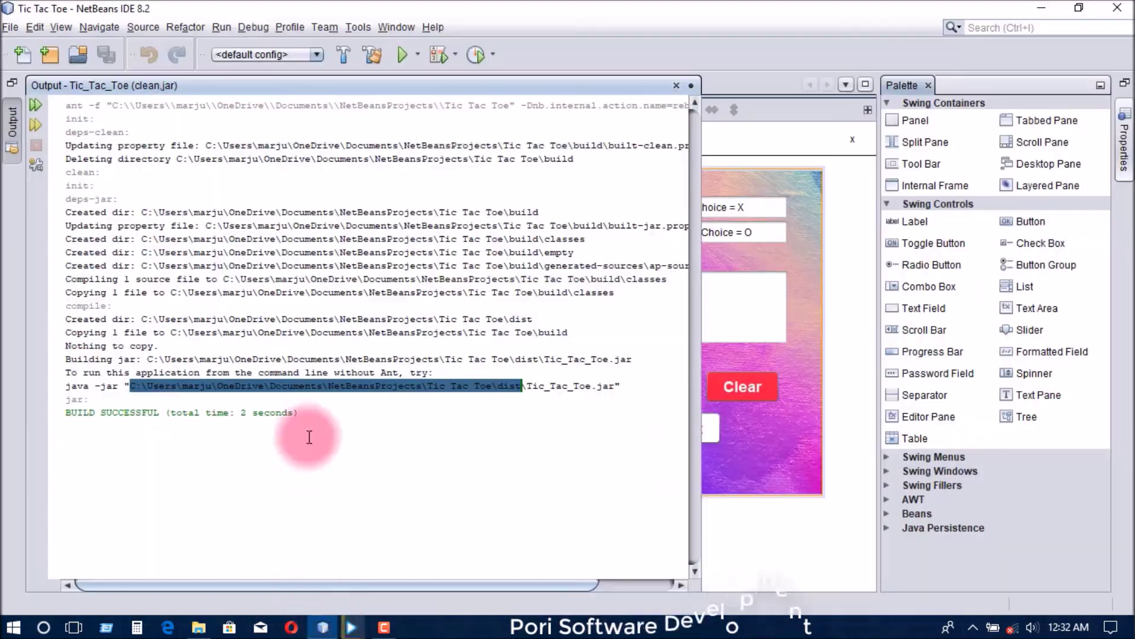
- Hide the build output and minimize the NetBeans window to show Tic_Tac_Toe.jar on the desktop
{"action": "left_click", "coordinate": [837, 392]}
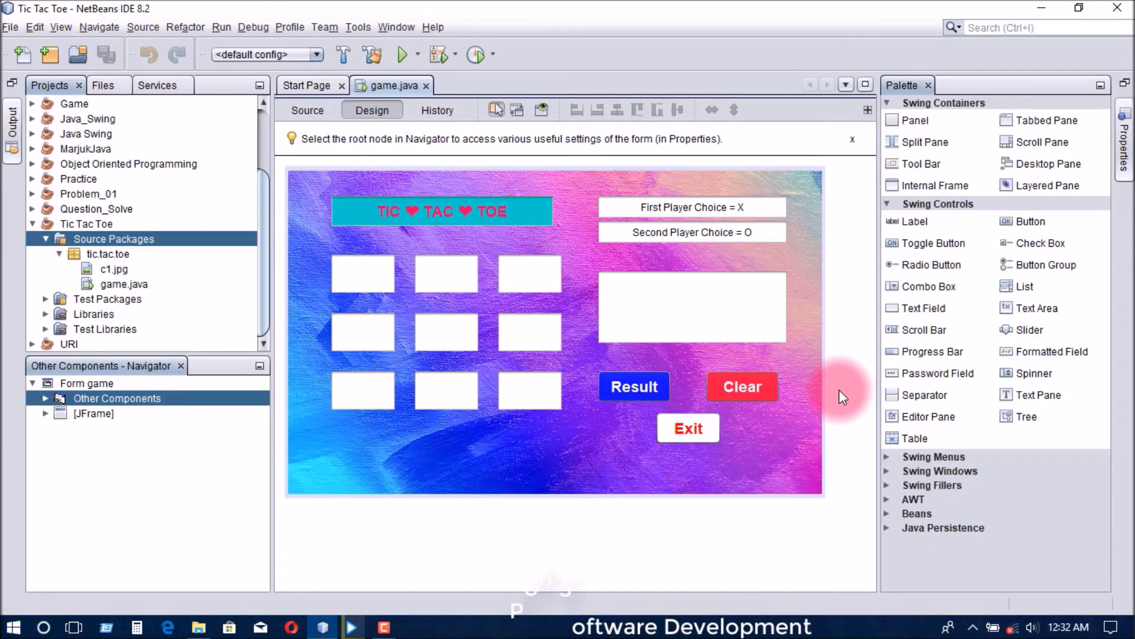
{"action": "left_click", "coordinate": [1029, 3]}
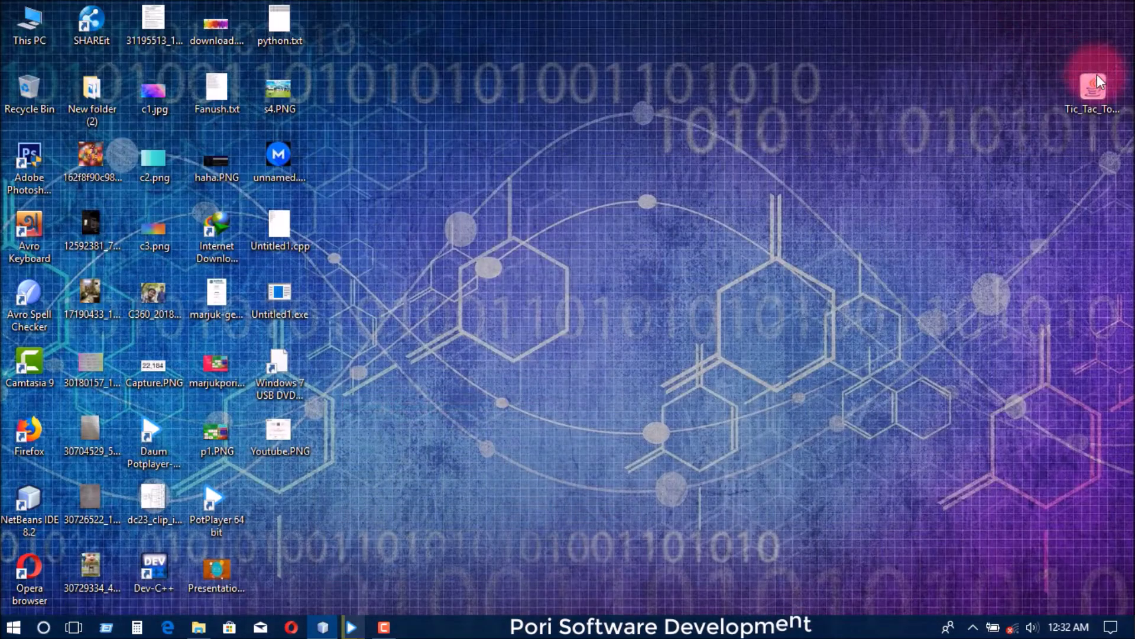
{"action": "left_click", "coordinate": [524, 419]}
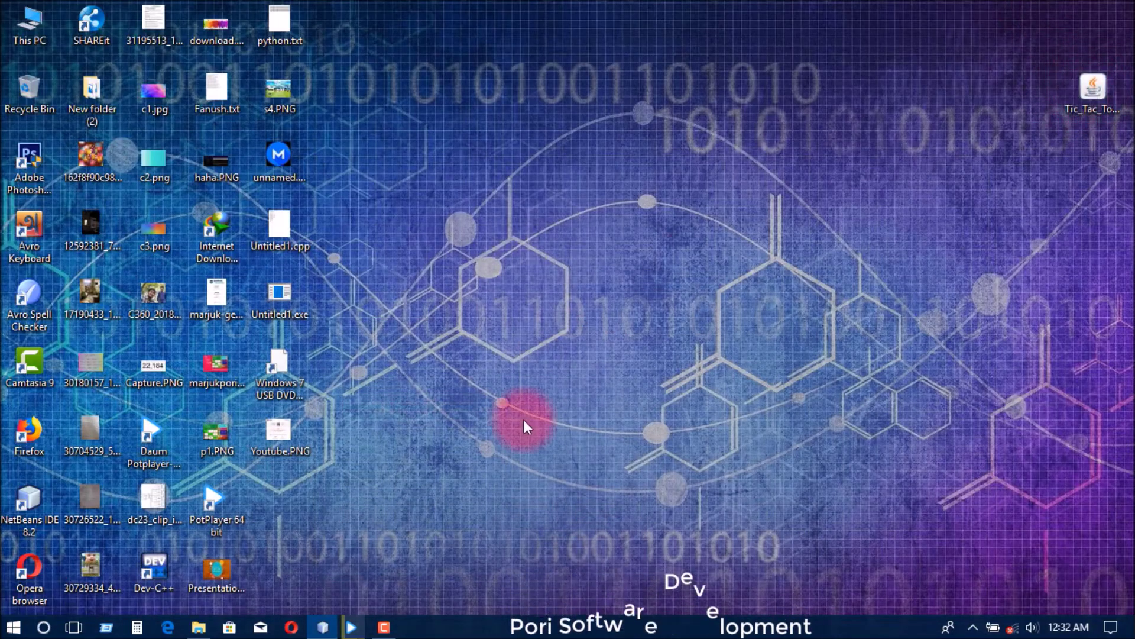
- Switch back to NetBeans, look over the source code of game.java and return to its form design
{"action": "left_click", "coordinate": [323, 627]}
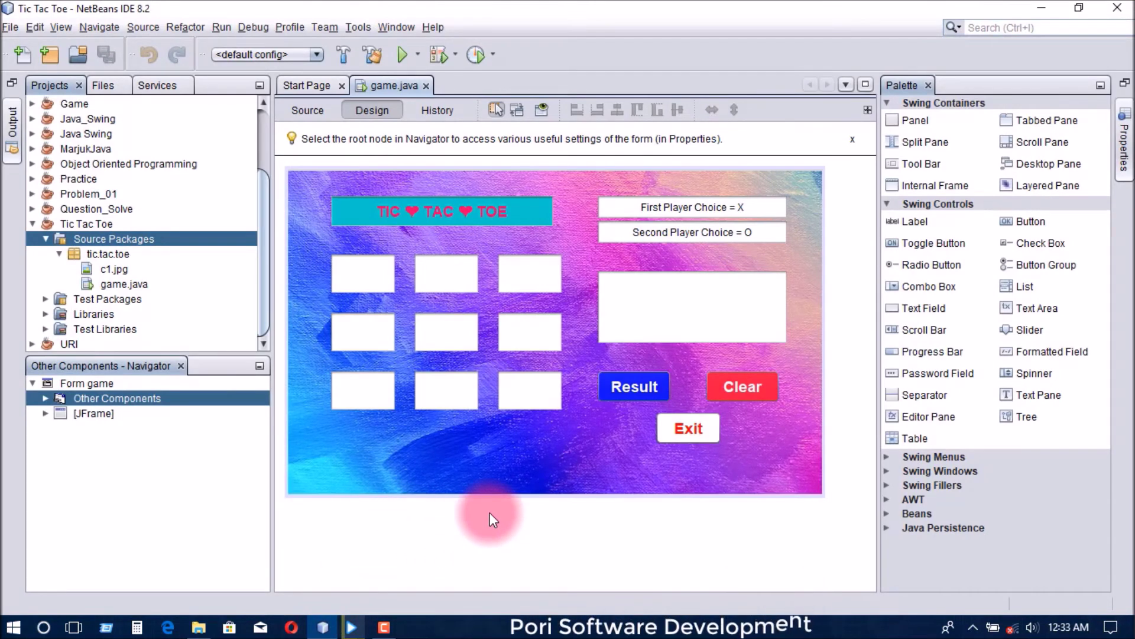
{"action": "left_click", "coordinate": [309, 112]}
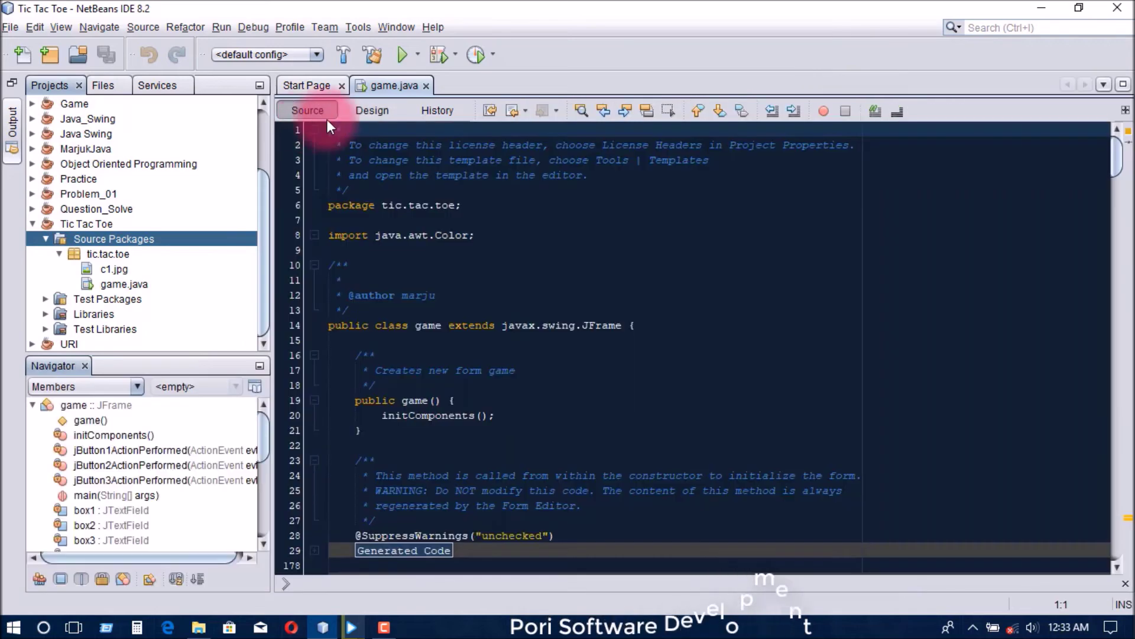
{"action": "mouse_move", "coordinate": [1117, 167]}
{"action": "left_mouse_down"}
{"action": "mouse_move", "coordinate": [1118, 233]}
{"action": "mouse_move", "coordinate": [1116, 172]}
{"action": "left_mouse_up"}
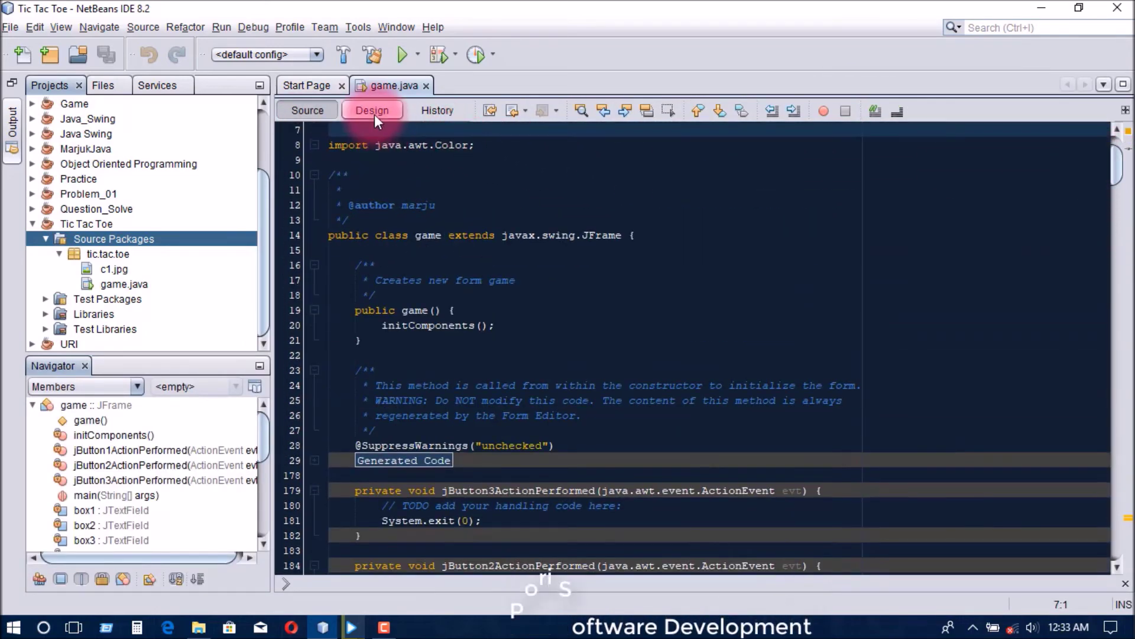
{"action": "left_click", "coordinate": [374, 112]}
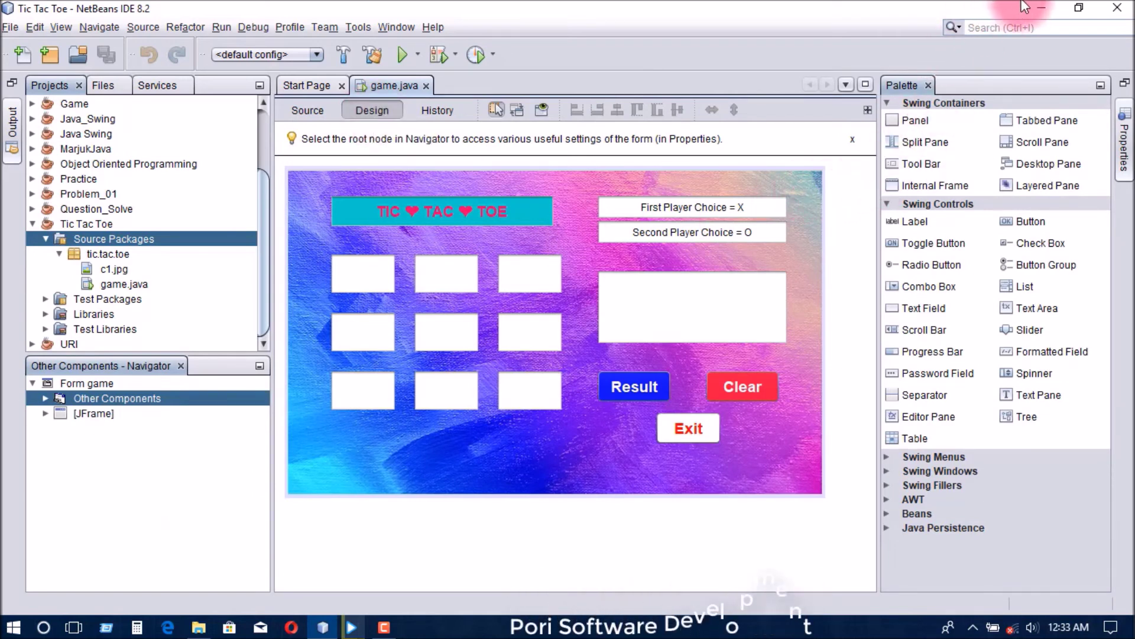
- Launch Tic_Tac_Toe.jar from the desktop again and move the game window to the middle of the desktop
{"action": "left_click", "coordinate": [1042, 8]}
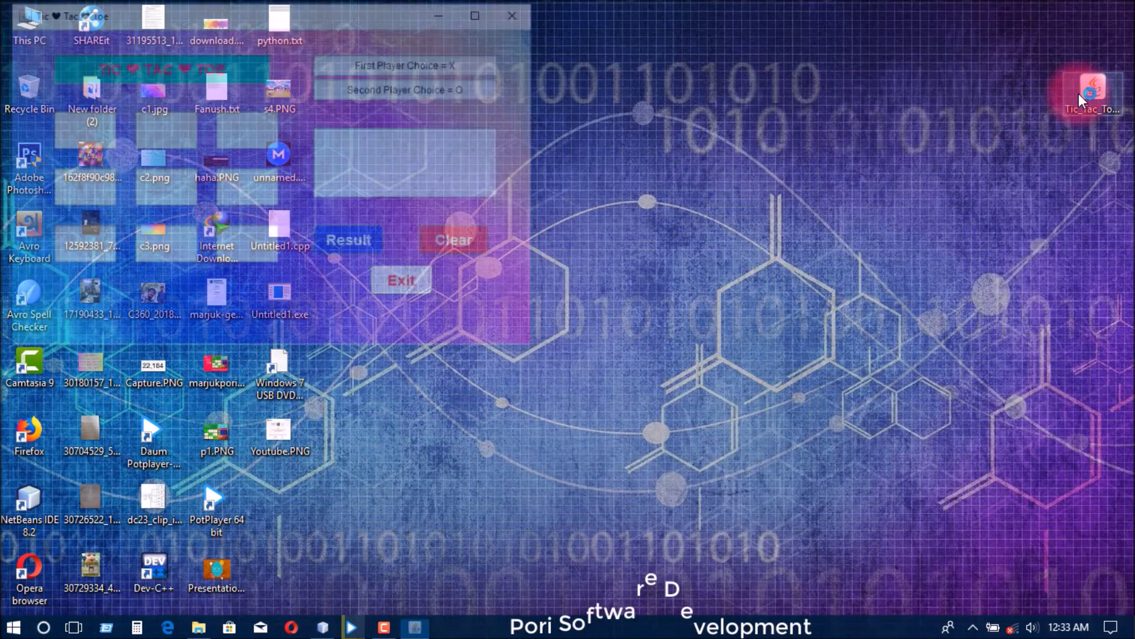
{"action": "left_click_drag", "start_coordinate": [356, 10], "coordinate": [677, 73]}
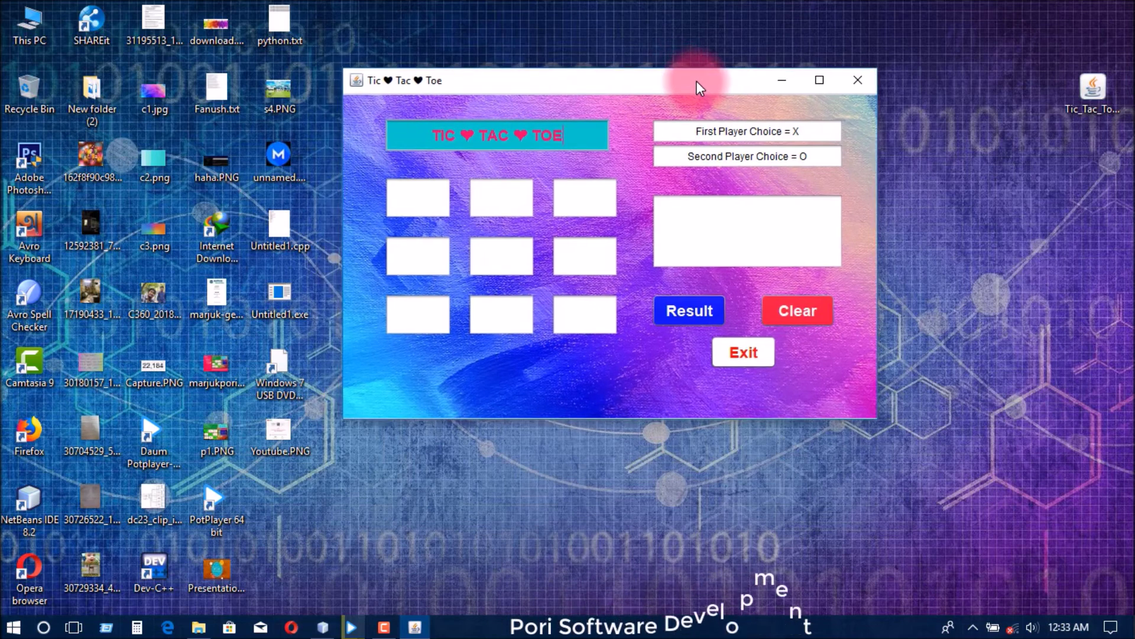
{"action": "left_click_drag", "start_coordinate": [679, 73], "coordinate": [697, 81]}
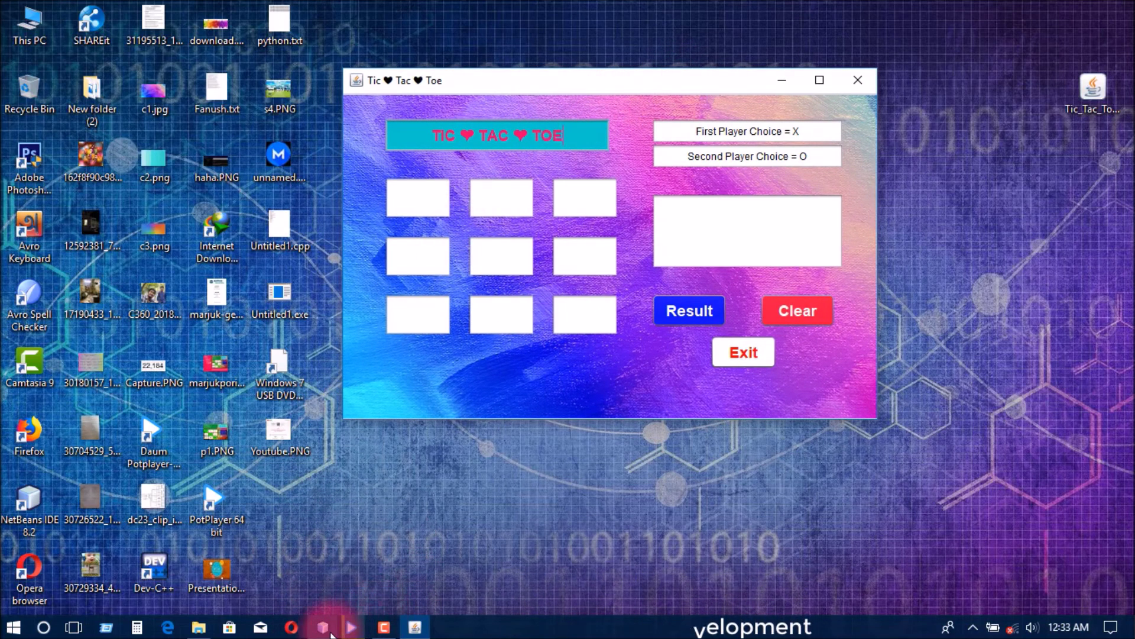
{"action": "left_click", "coordinate": [387, 628]}
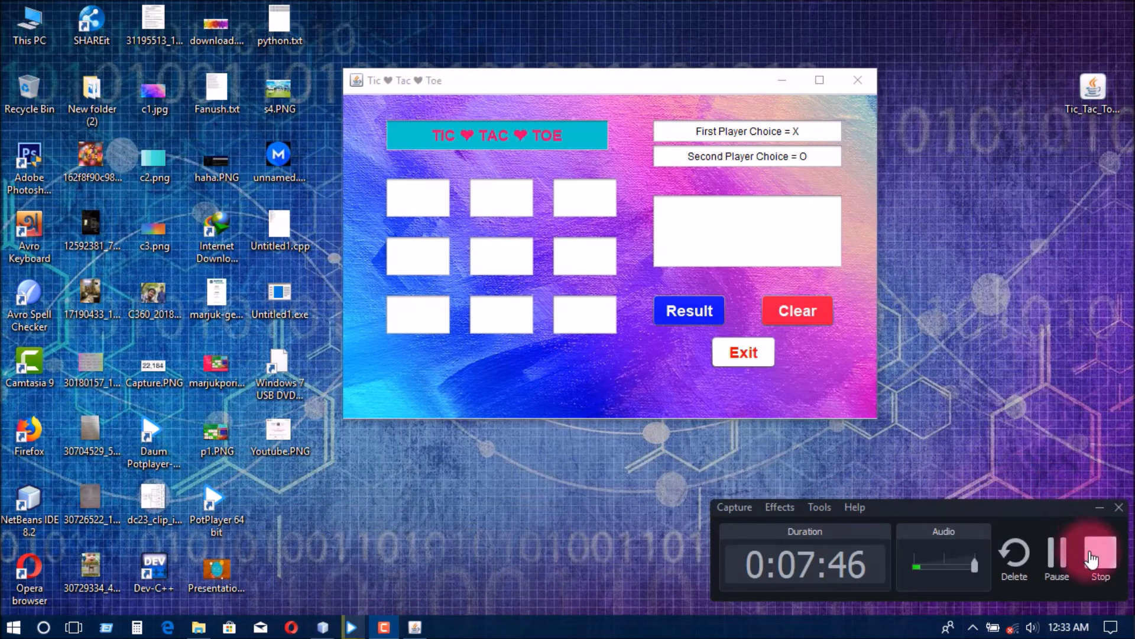